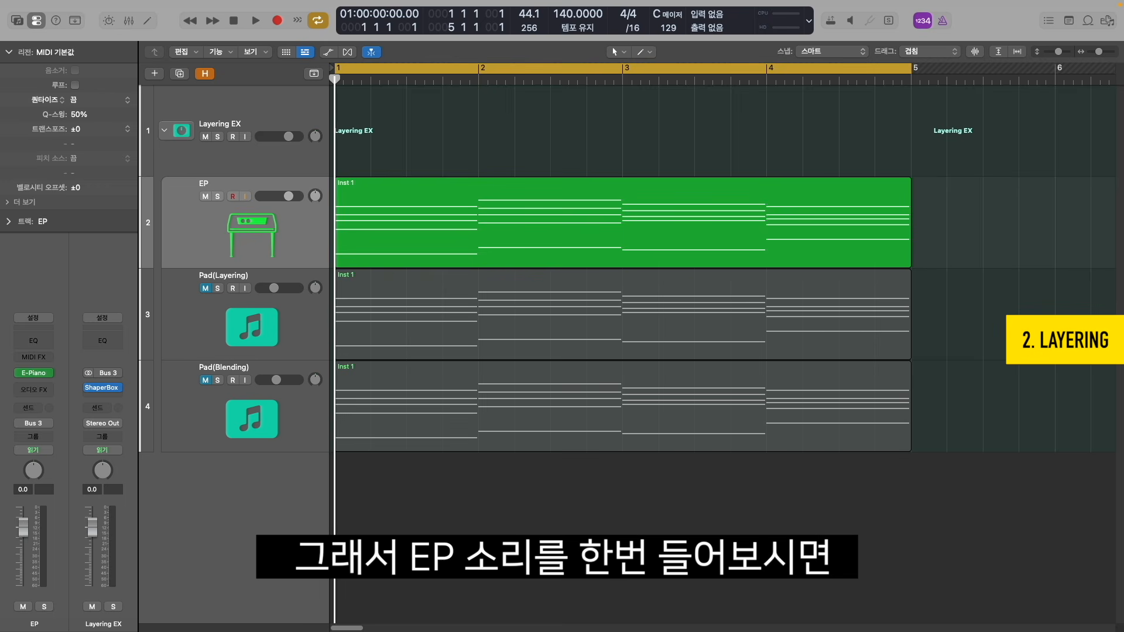
# Turn off cycle mode and play the EP track on its own through its four bars.
pyautogui.click(526, 146)
pyautogui.press('c')
pyautogui.press('space')
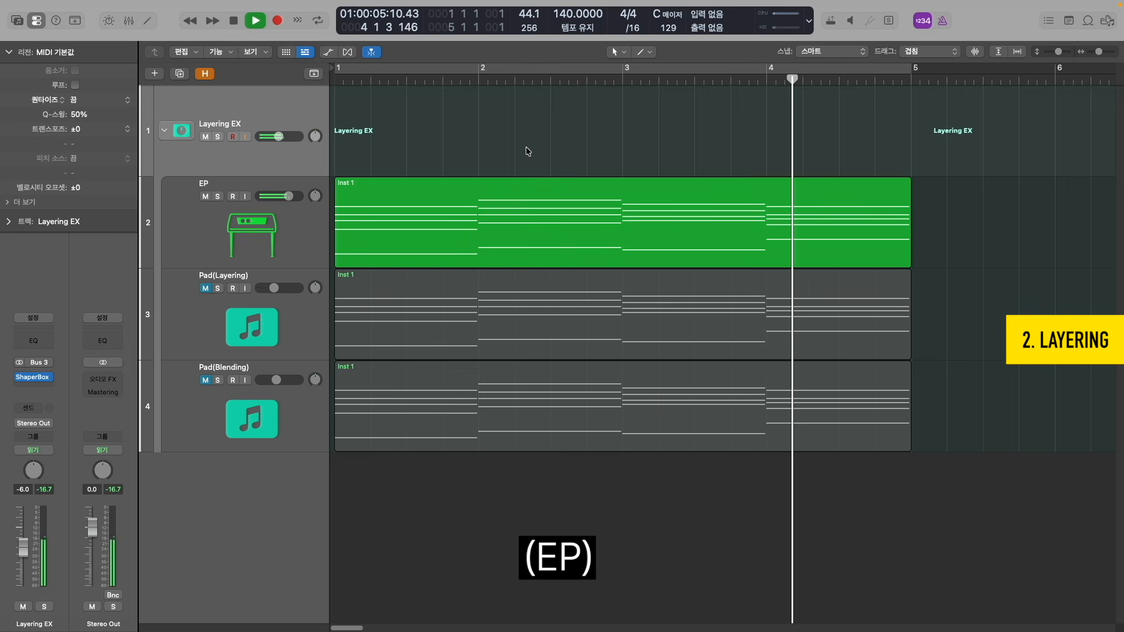
pyautogui.press('space')
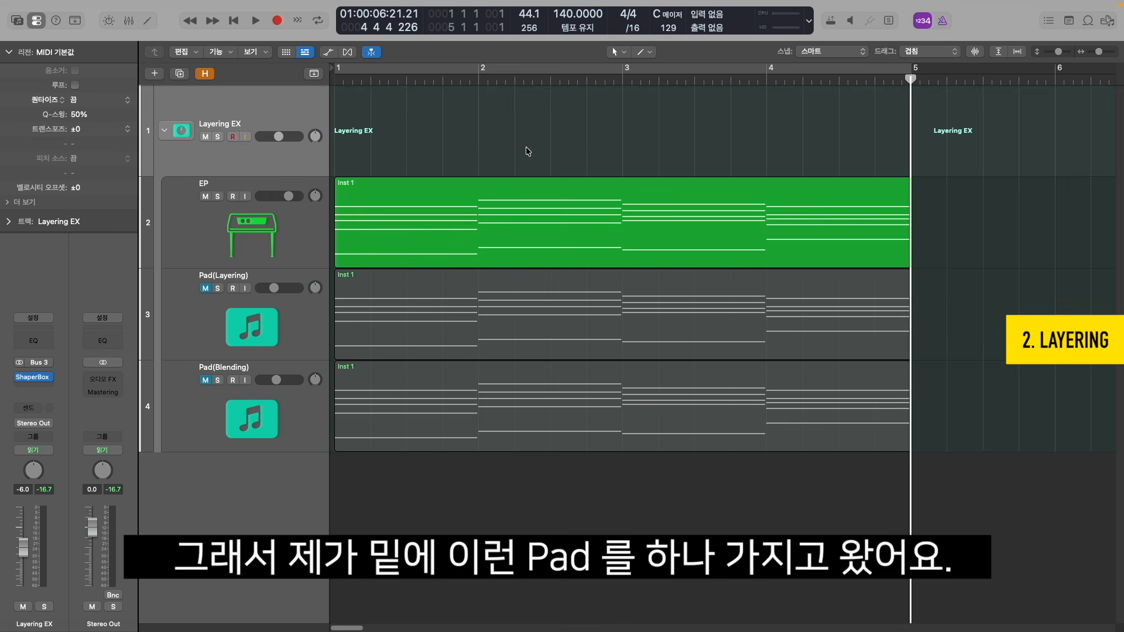
# Unmute and solo the Pad(Layering) track, and play it from the beginning.
pyautogui.click(577, 346)
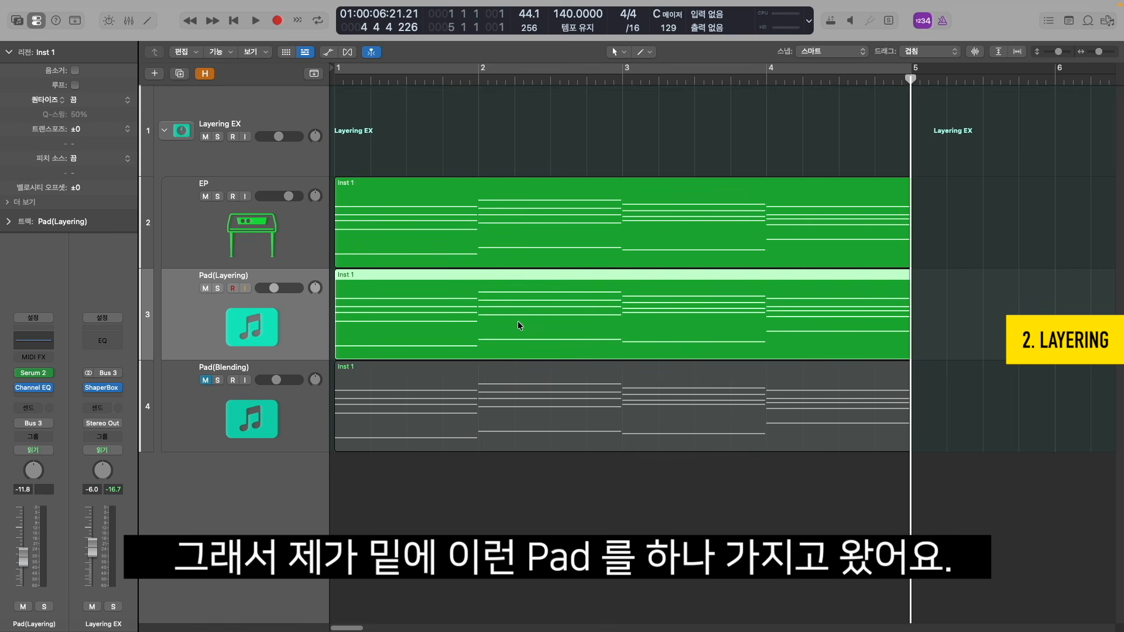
pyautogui.click(217, 288)
pyautogui.press('Return')
pyautogui.press('space')
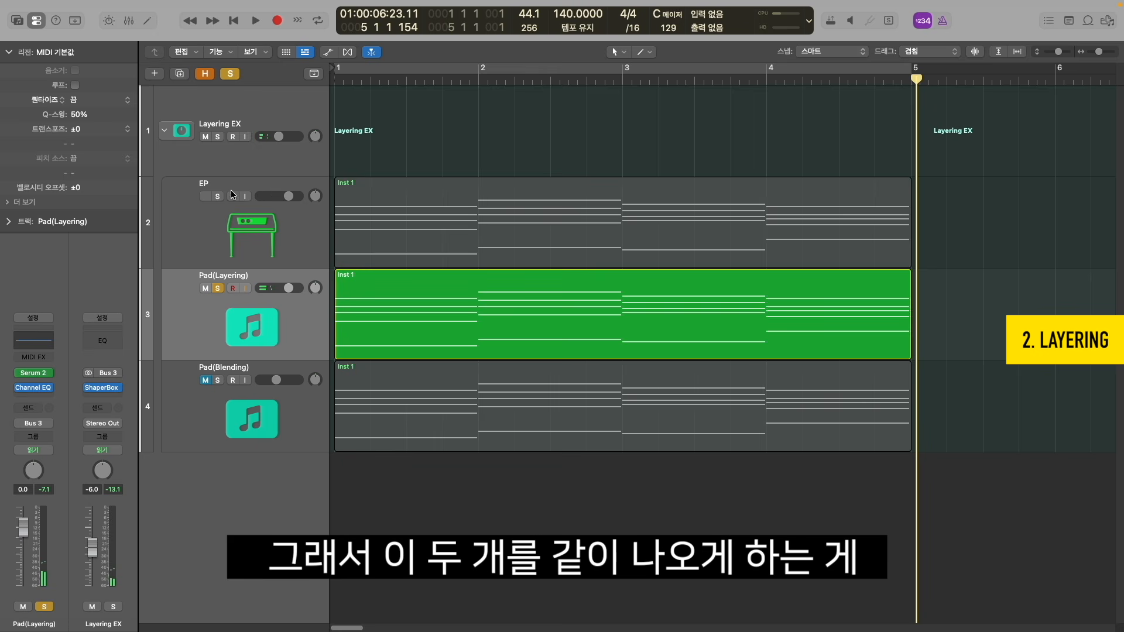
# Solo the EP track as well so that it sounds together with Pad(Layering).
pyautogui.keyDown('shift'); pyautogui.click(595, 253); pyautogui.keyUp('shift')
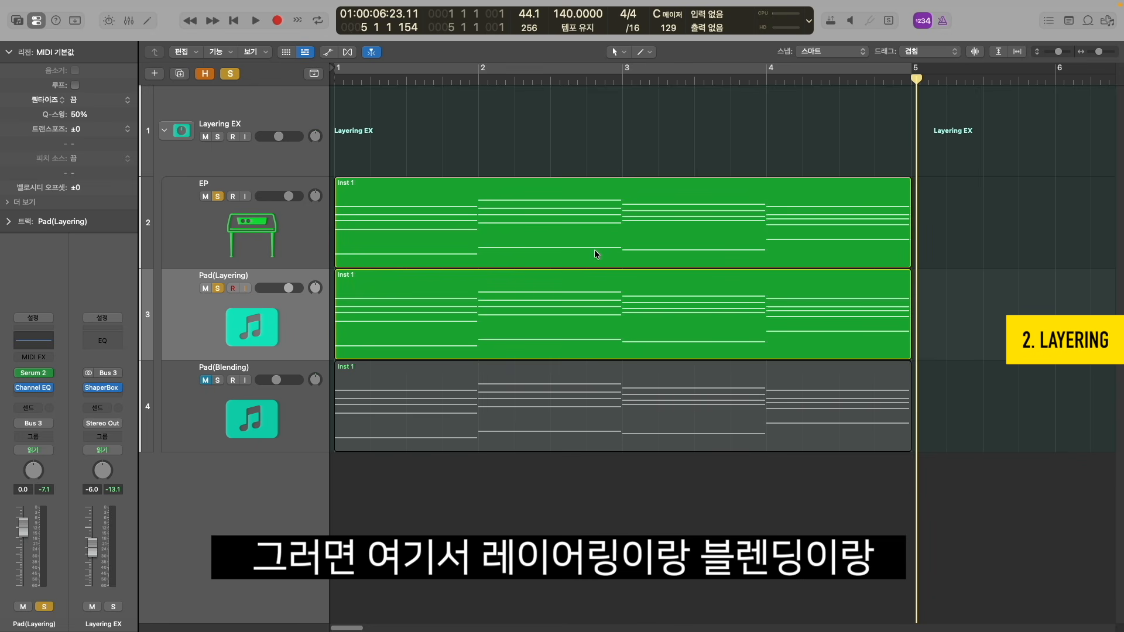
pyautogui.click(299, 262)
pyautogui.click(272, 319)
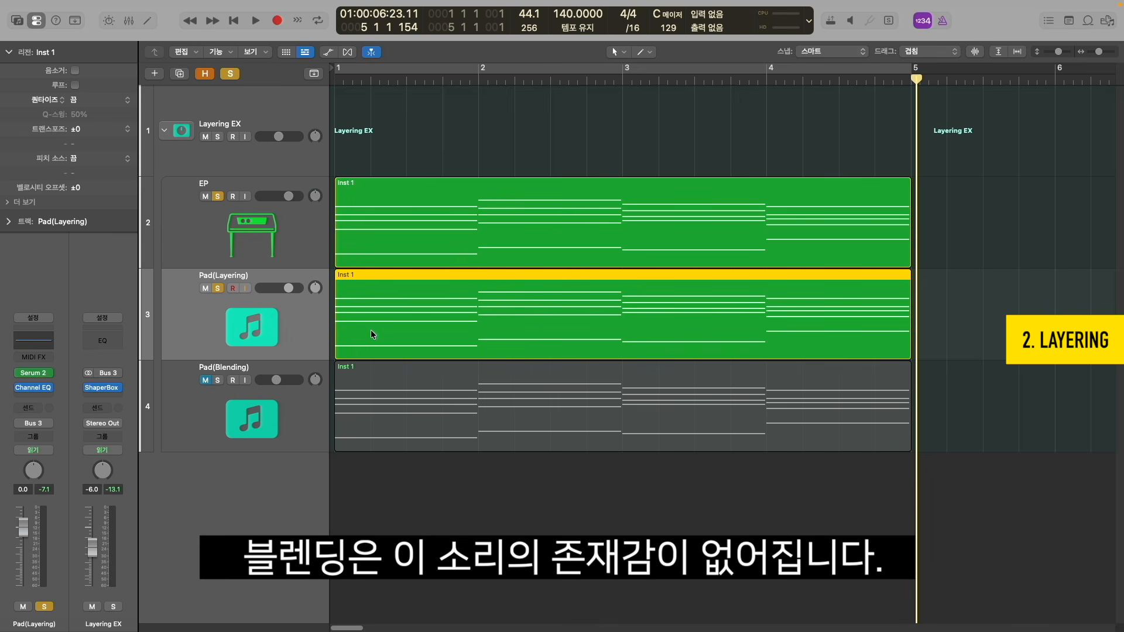
pyautogui.click(393, 231)
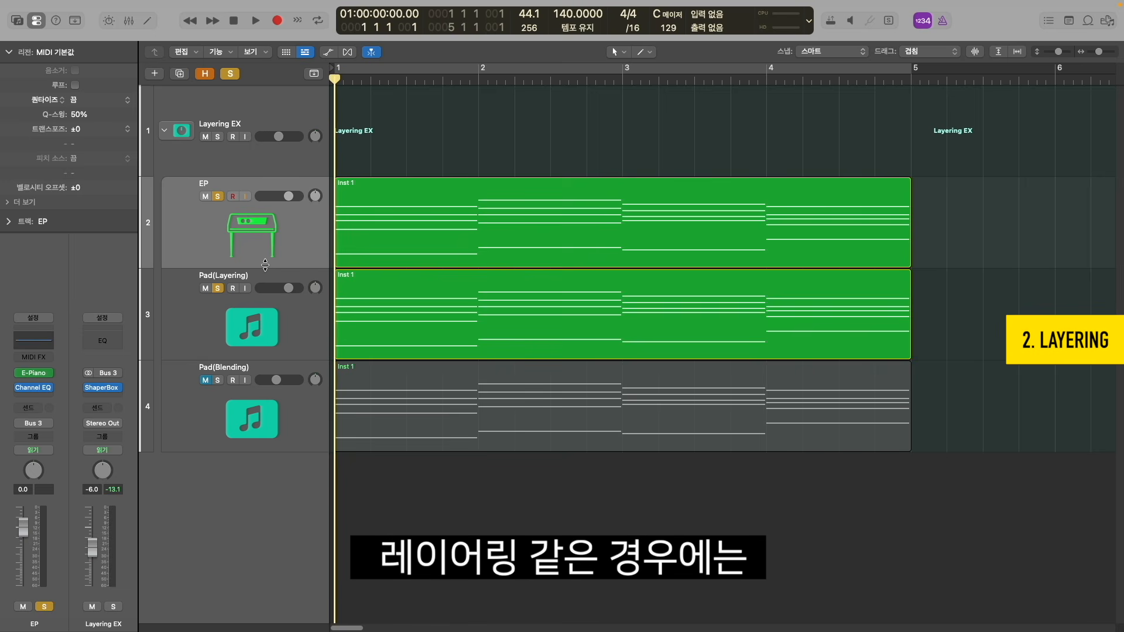
pyautogui.click(261, 244)
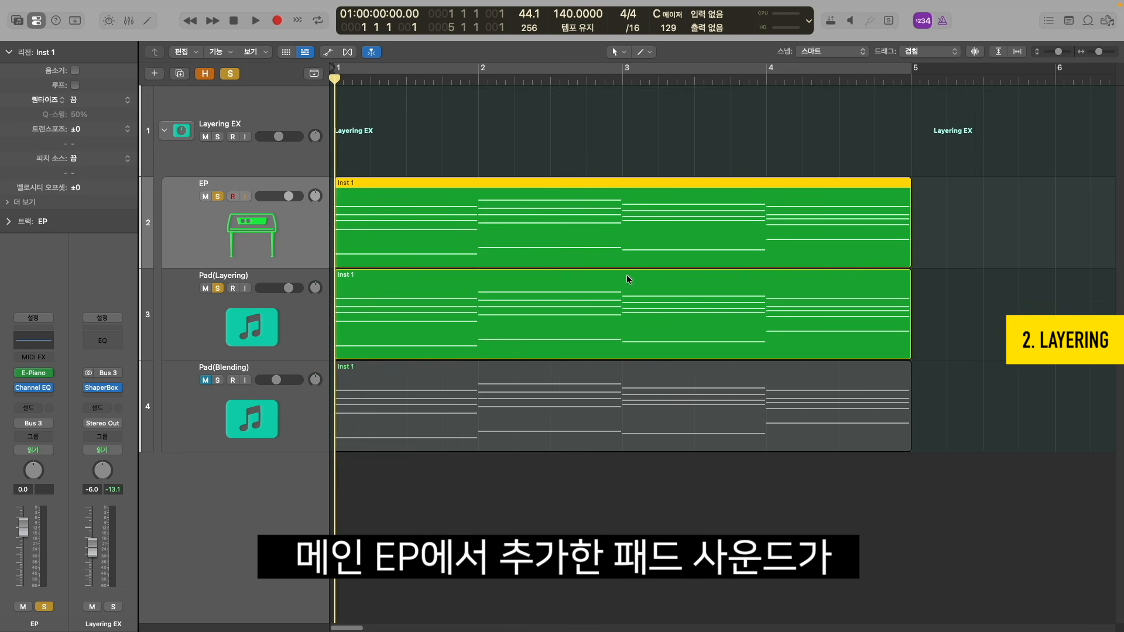
# Pull the Pad(Layering) volume fully down, and raise it to -8.8 dB while both tracks play.
pyautogui.click(638, 306)
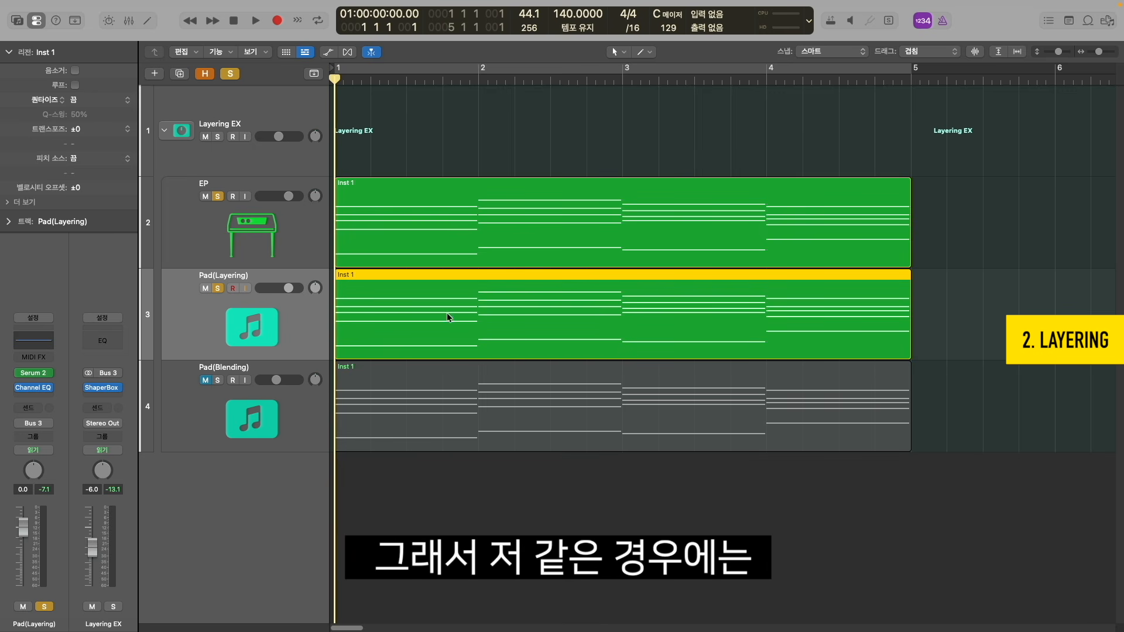
pyautogui.moveTo(289, 288)
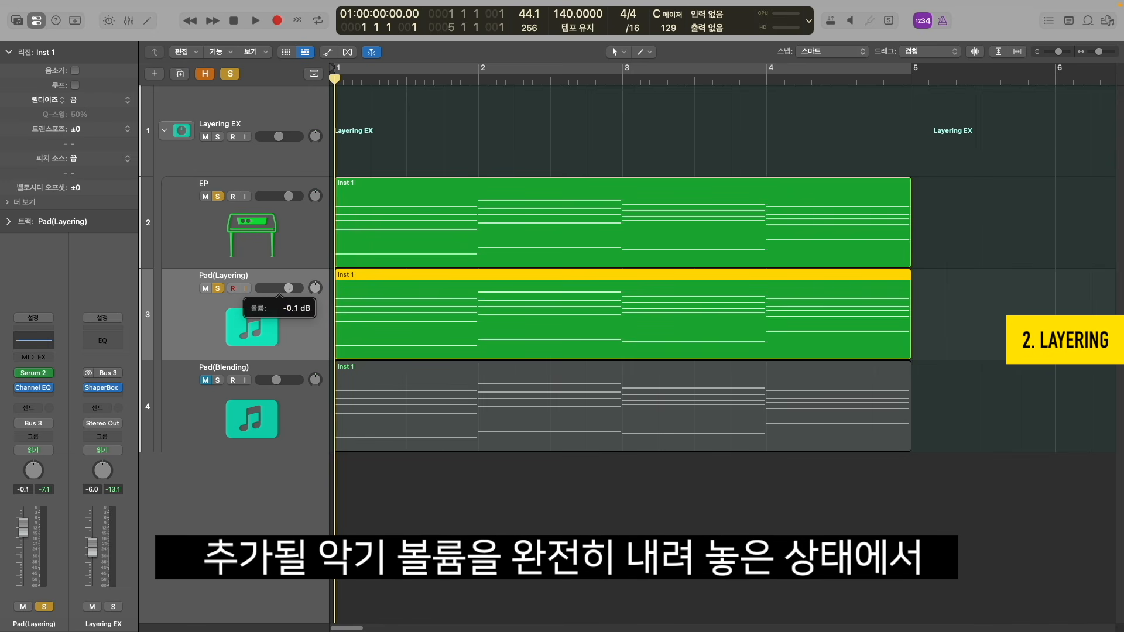
pyautogui.moveTo(289, 288); pyautogui.dragTo(260, 288)
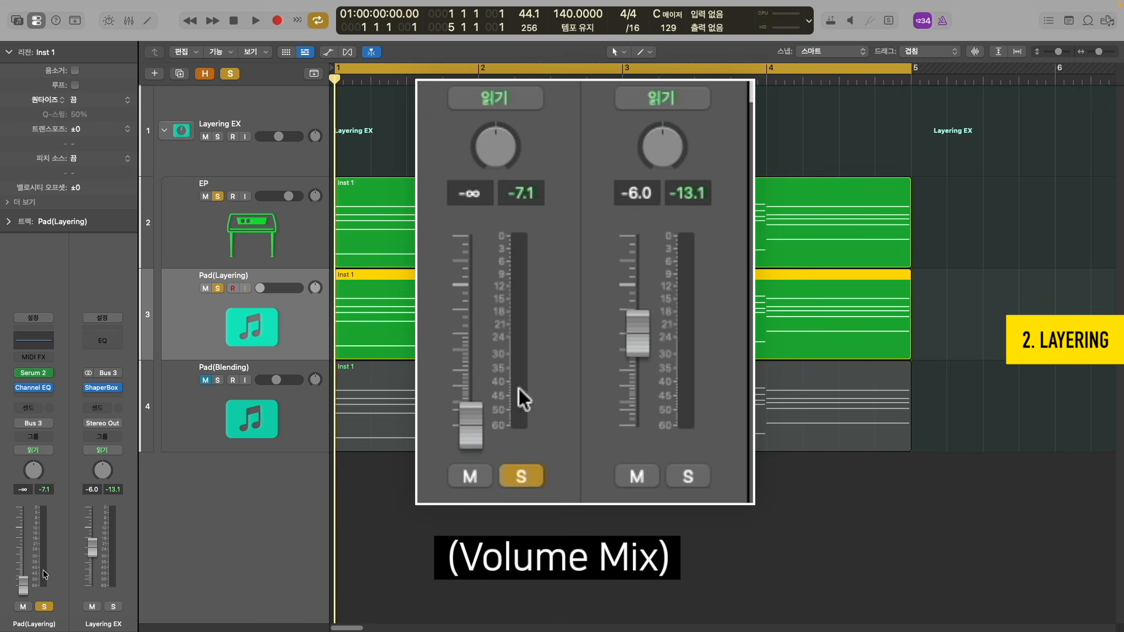
pyautogui.press('space')
pyautogui.moveTo(21, 585); pyautogui.dragTo(25, 552)
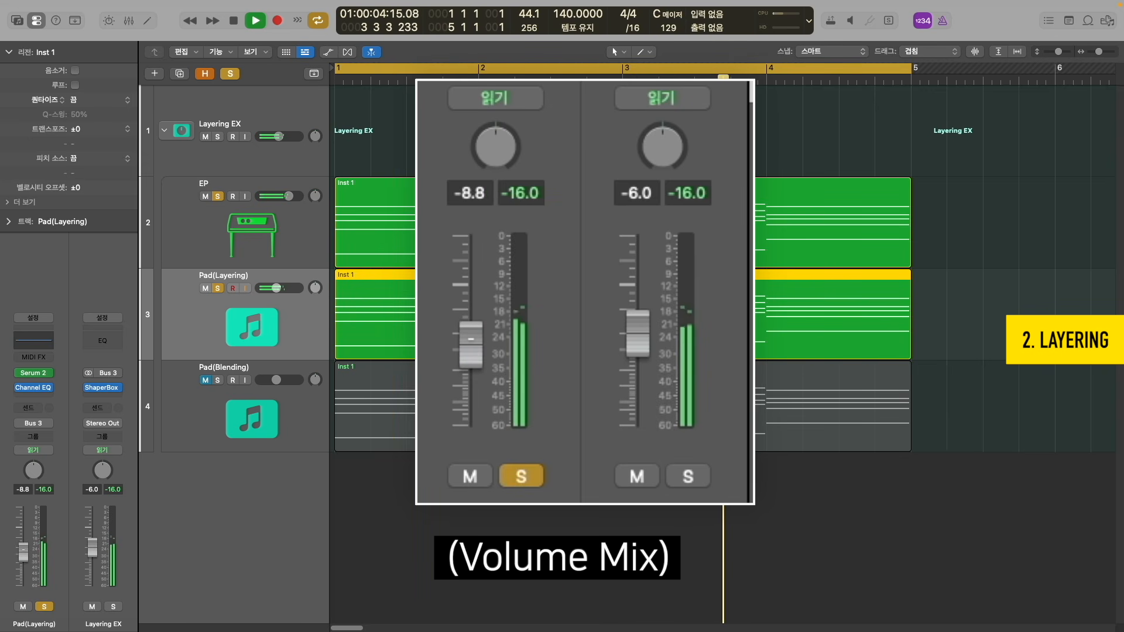
pyautogui.press('space')
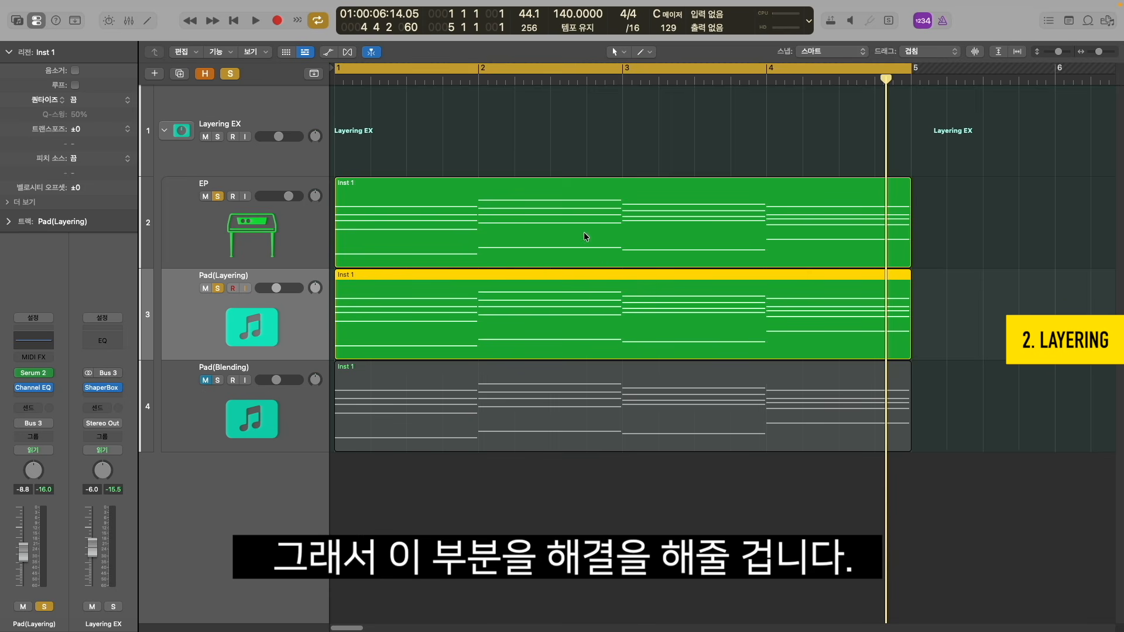
# Open the Channel EQs of EP and Pad(Layering) and play both tracks to compare their analyzer curves.
pyautogui.click(238, 226)
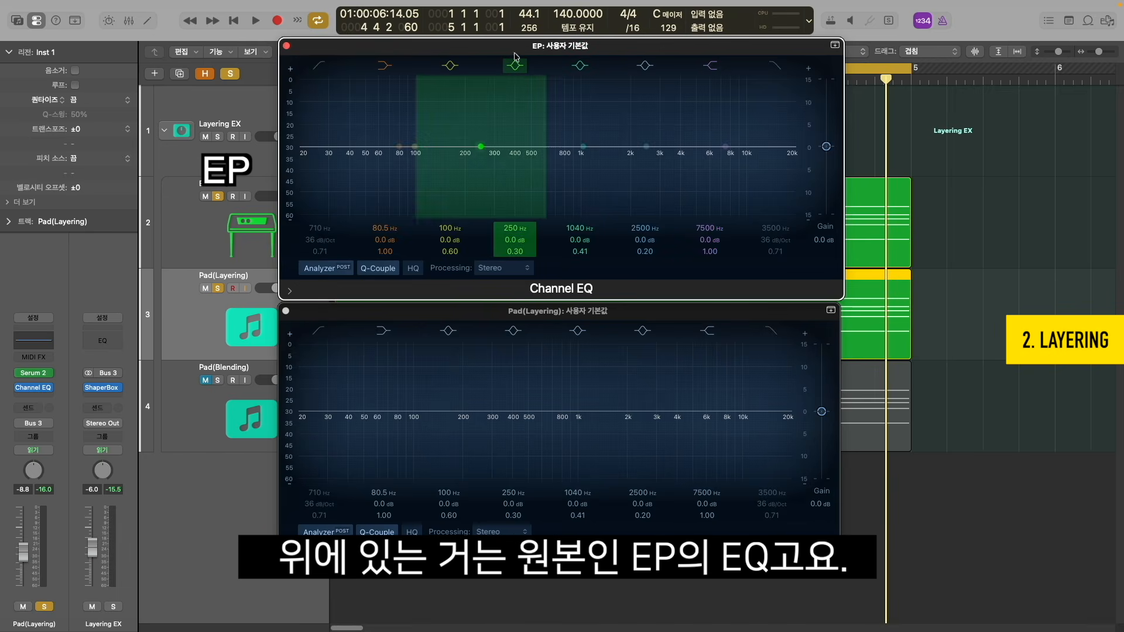
pyautogui.click(549, 445)
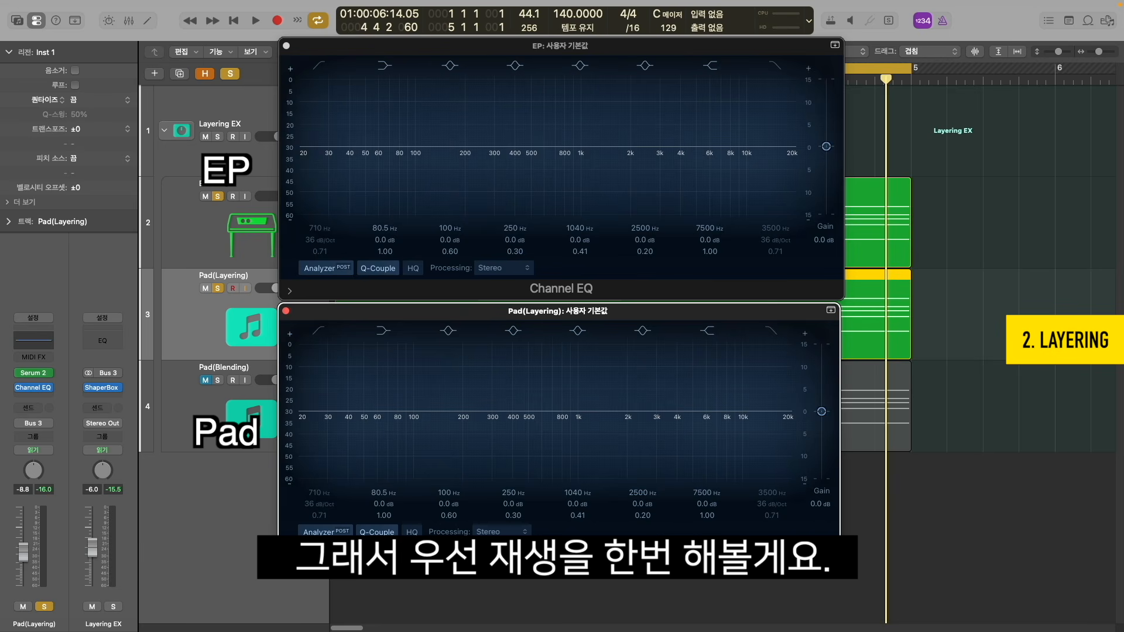
pyautogui.press('space')
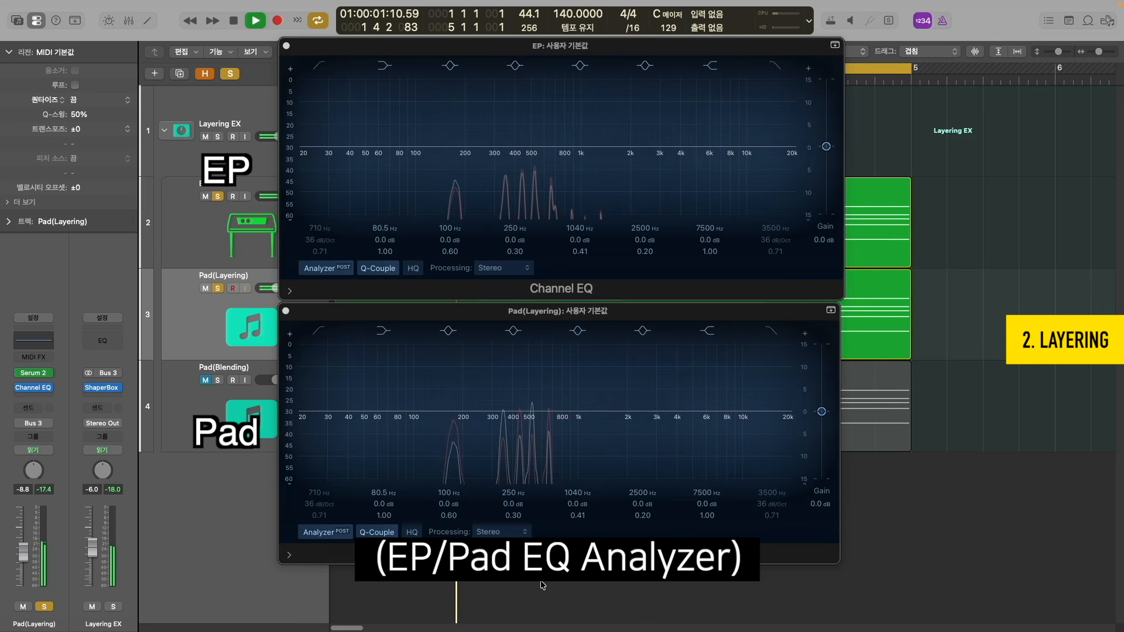
pyautogui.press('space')
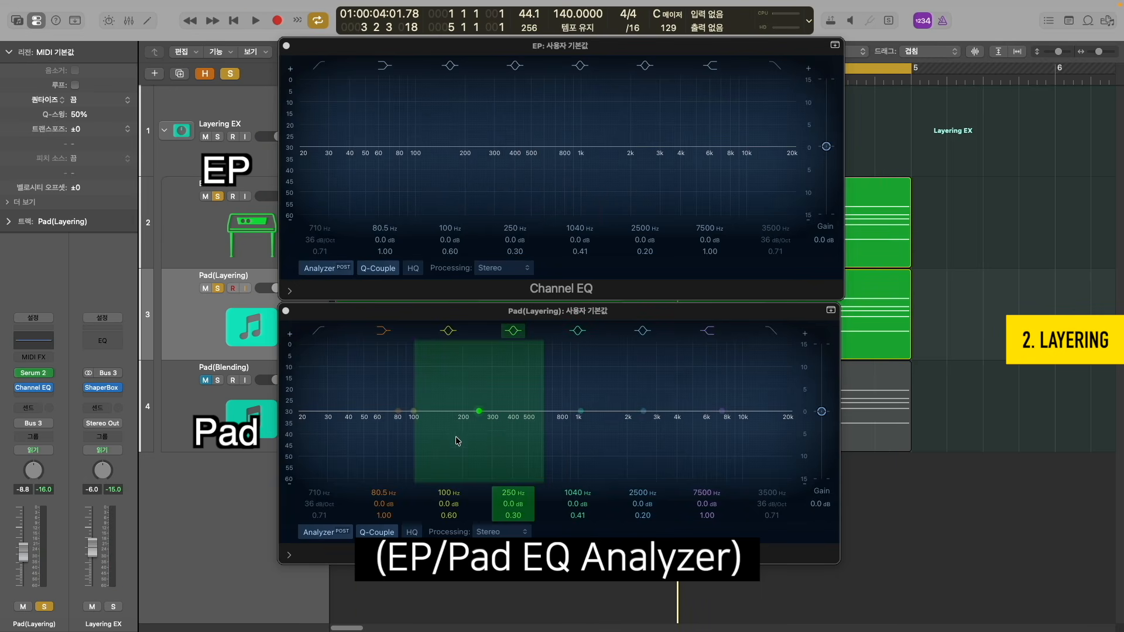
pyautogui.moveTo(491, 422); pyautogui.dragTo(523, 405)
pyautogui.moveTo(525, 156)
pyautogui.mouseDown()
pyautogui.moveTo(476, 146)
pyautogui.moveTo(515, 169)
pyautogui.mouseUp()
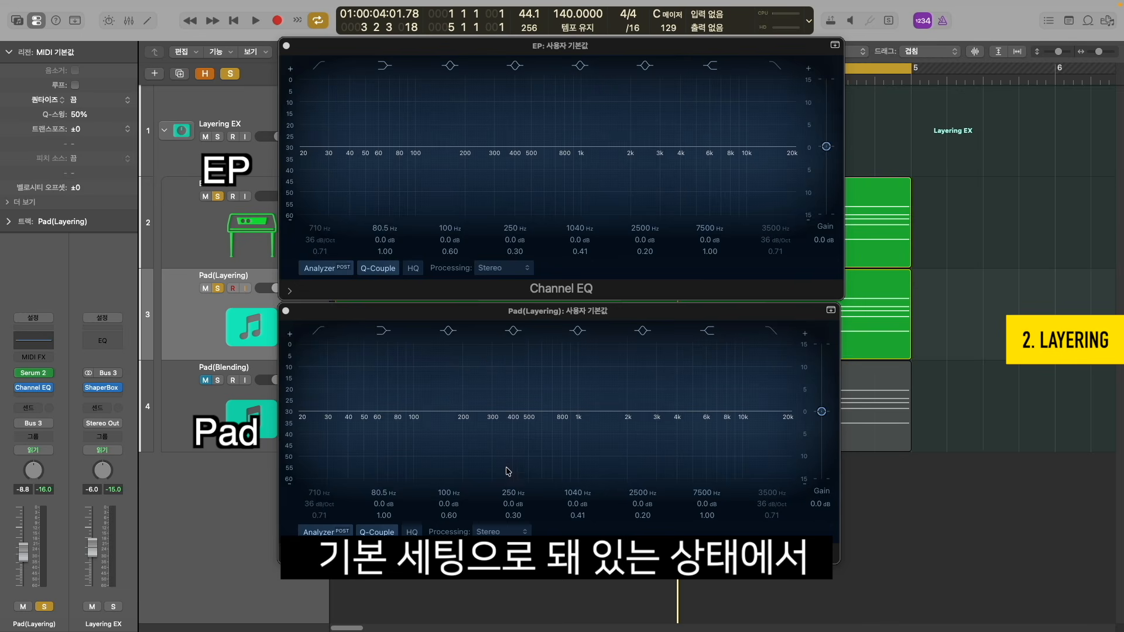
pyautogui.moveTo(717, 470)
pyautogui.mouseDown()
pyautogui.moveTo(772, 400)
pyautogui.moveTo(712, 449)
pyautogui.mouseUp()
pyautogui.moveTo(358, 477)
pyautogui.mouseDown()
pyautogui.moveTo(343, 465)
pyautogui.moveTo(364, 485)
pyautogui.mouseUp()
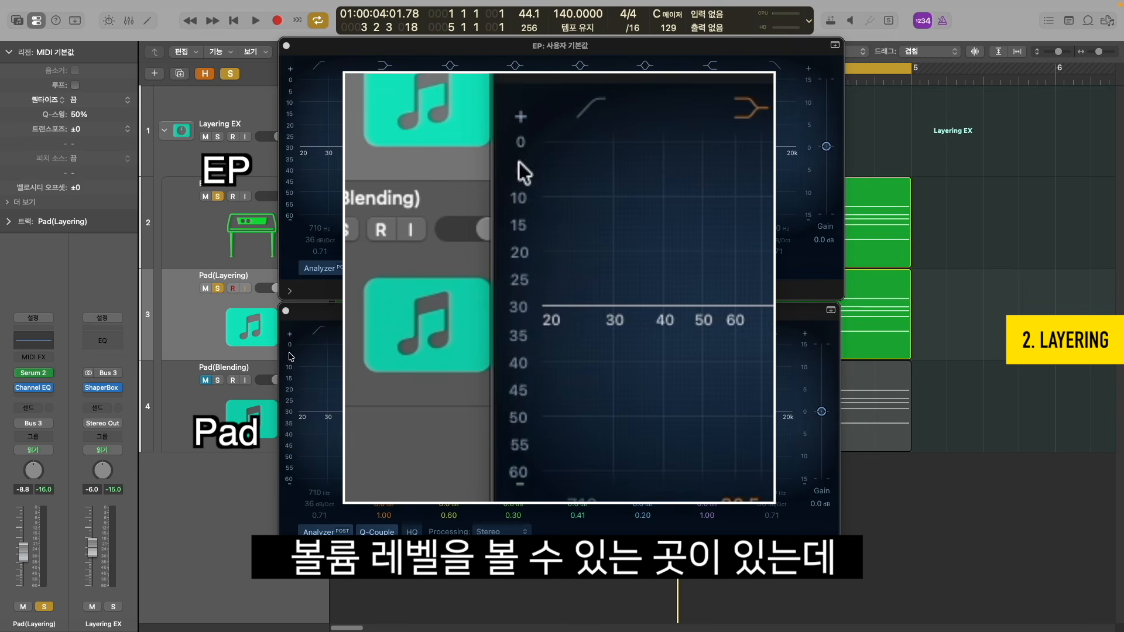
# Shift the analyzer level scales of the EP and Pad(Layering) EQs to the 40–100 range during playback.
pyautogui.moveTo(290, 424); pyautogui.dragTo(290, 347)
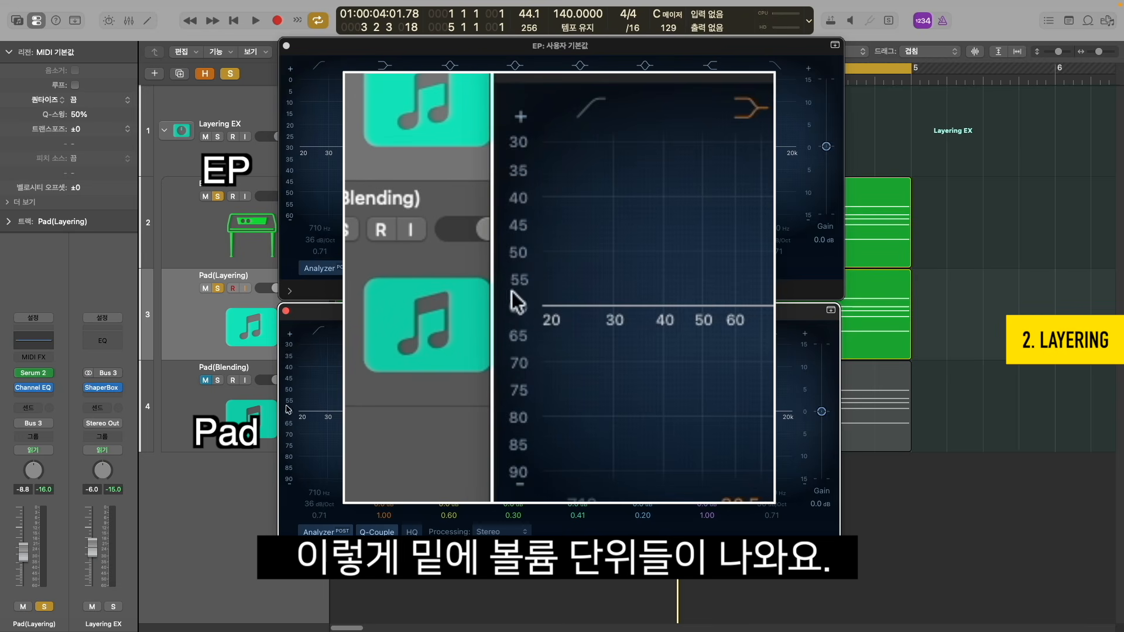
pyautogui.moveTo(290, 422); pyautogui.dragTo(291, 453)
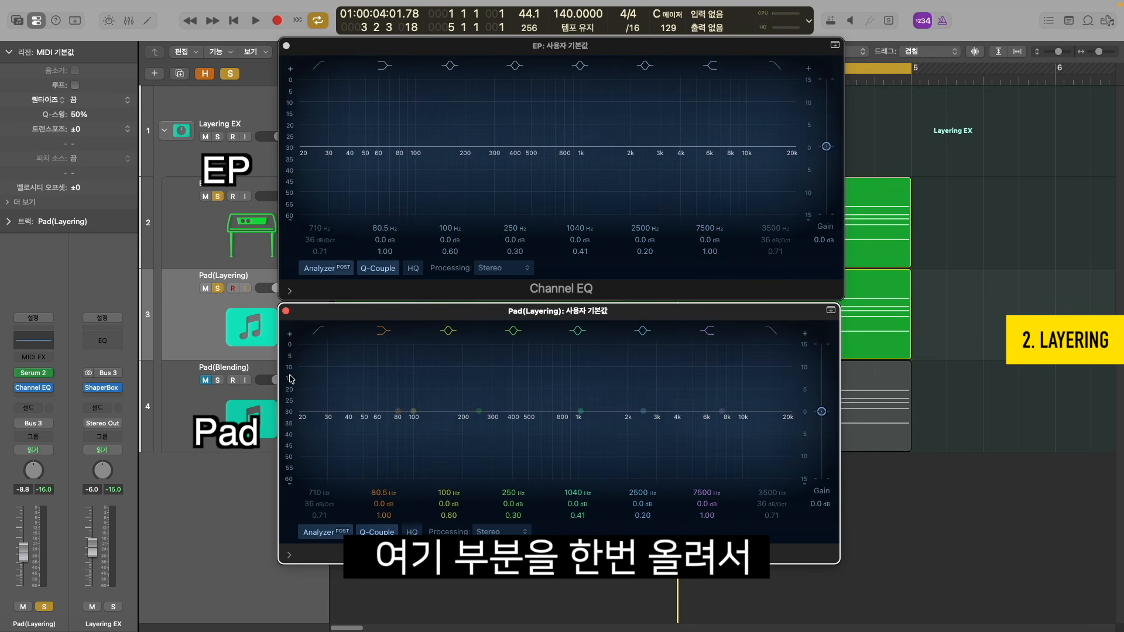
pyautogui.press('space')
pyautogui.moveTo(290, 194); pyautogui.dragTo(291, 85)
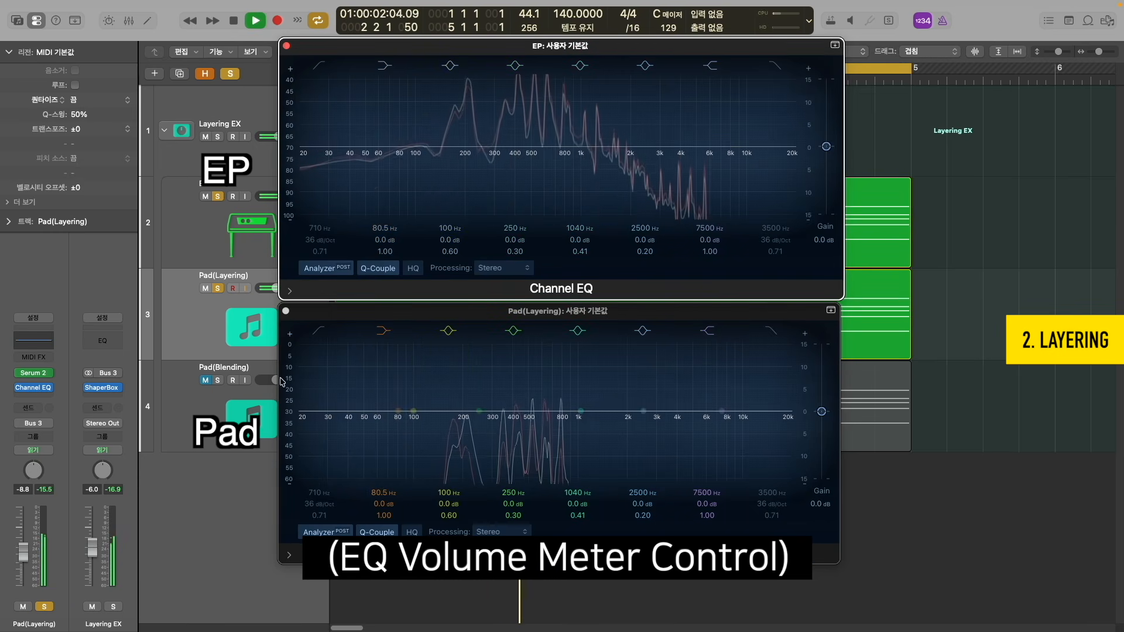
pyautogui.moveTo(286, 379); pyautogui.dragTo(303, 328)
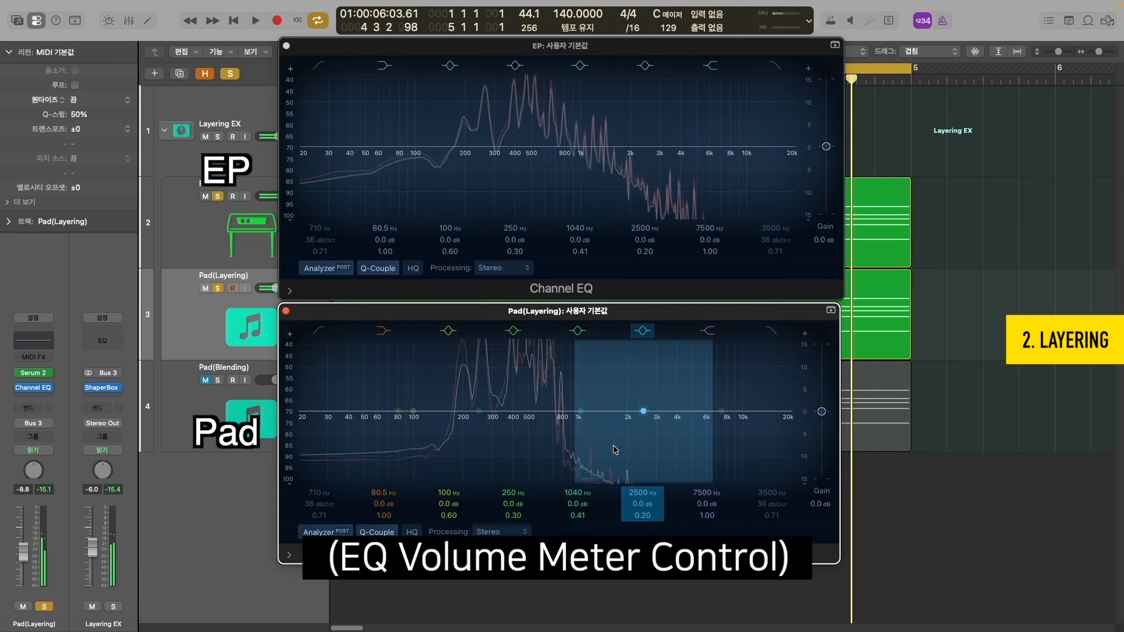
pyautogui.press('space')
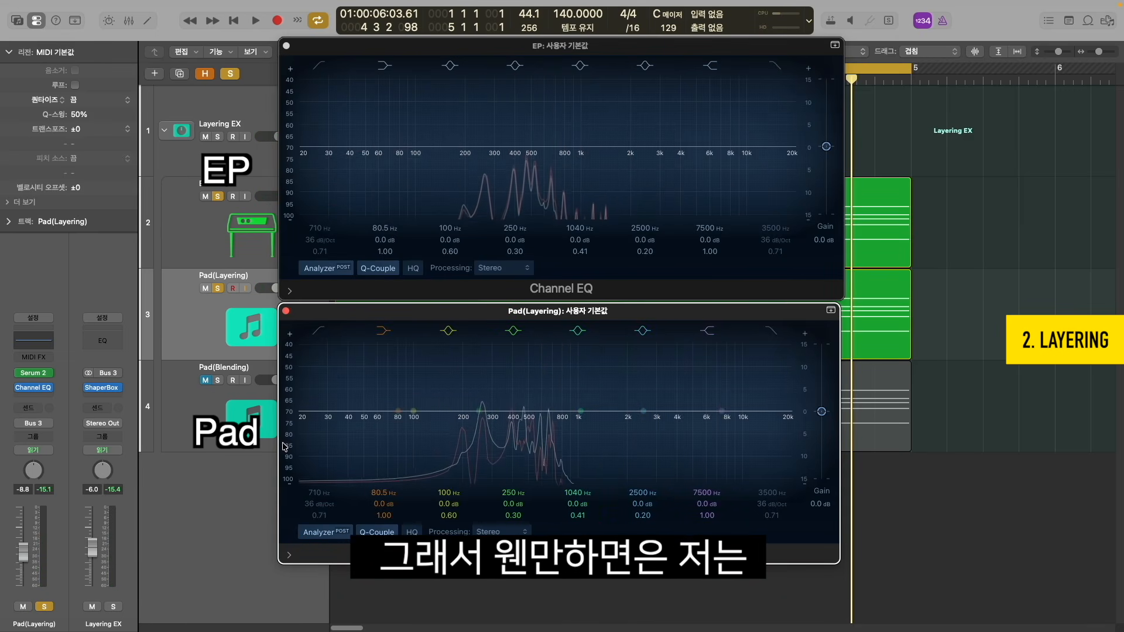
pyautogui.click(291, 215)
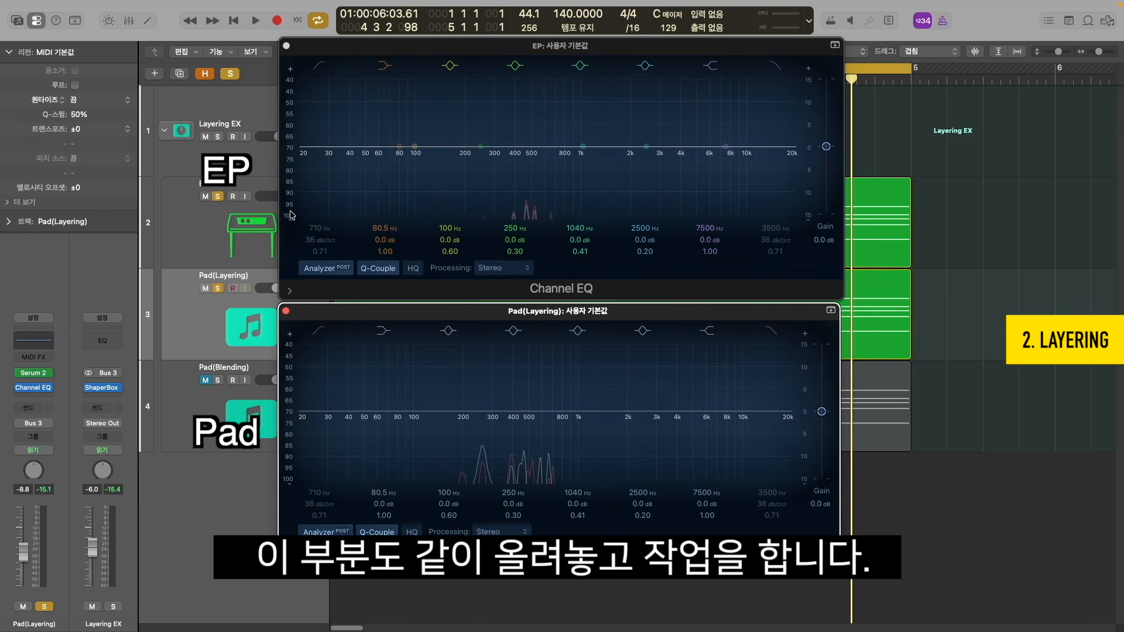
# Mute Pad(Layering) and sweep a boosted bell band in the EP EQ to 1080 Hz, +11.6 dB, Q 0.60 during playback.
pyautogui.click(450, 48)
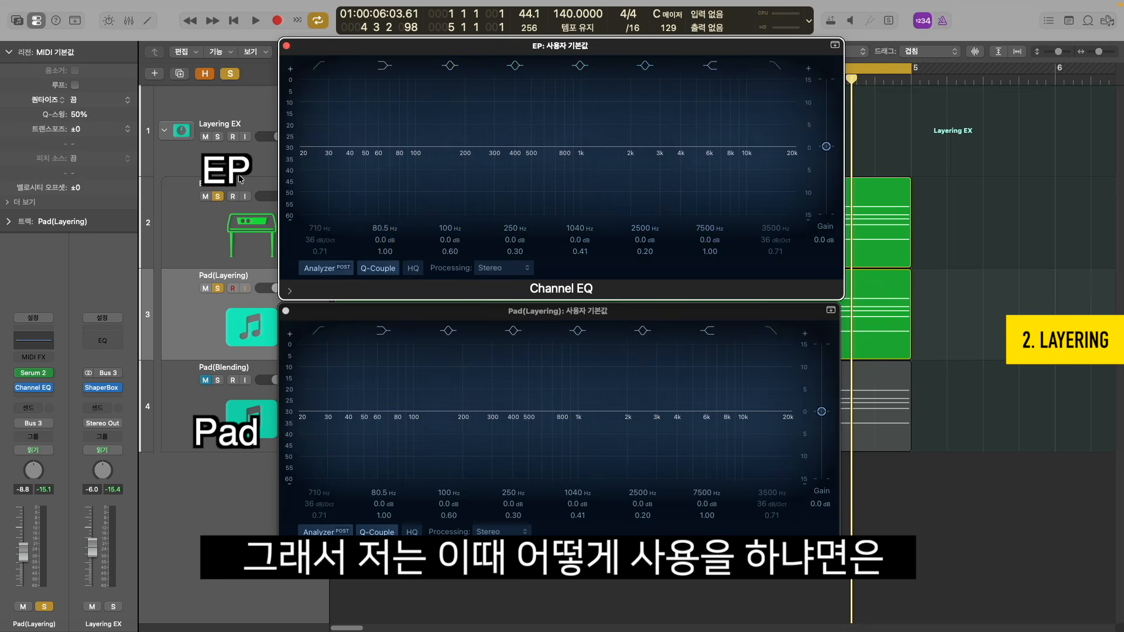
pyautogui.click(217, 288)
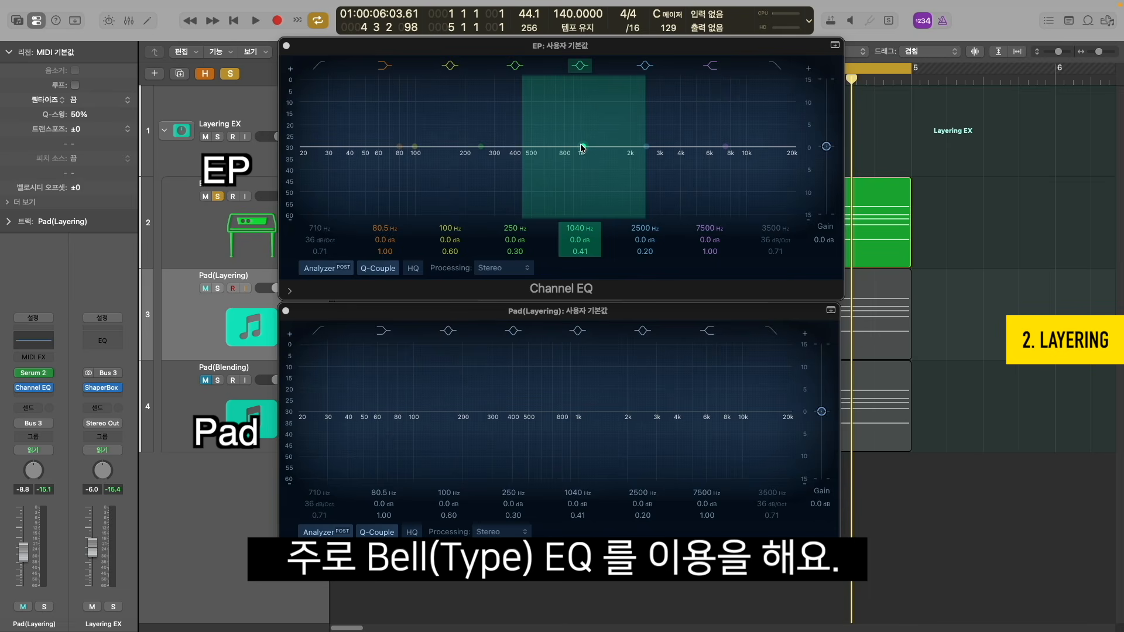
pyautogui.moveTo(582, 146); pyautogui.dragTo(638, 115)
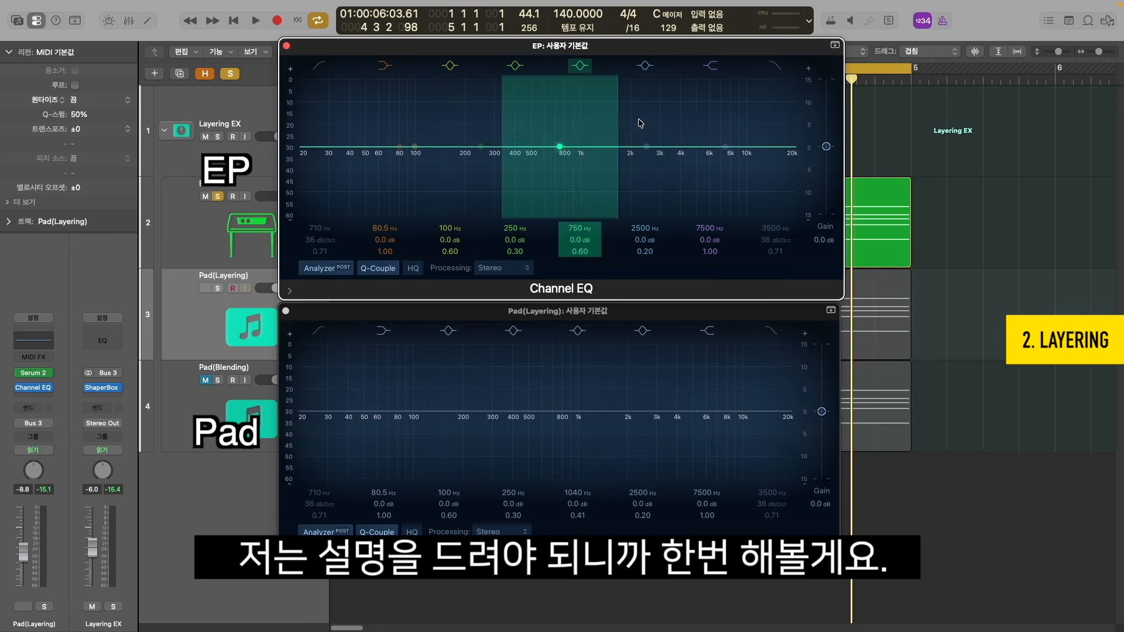
pyautogui.press('space')
pyautogui.moveTo(579, 146); pyautogui.dragTo(587, 87)
pyautogui.press('space')
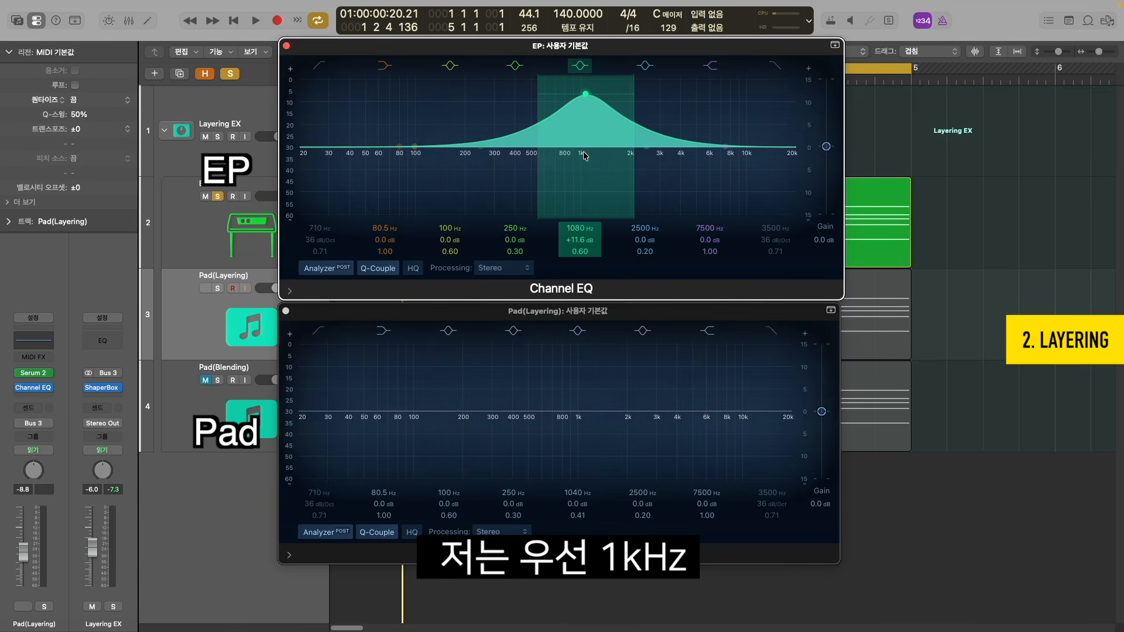
# Mute EP, solo Pad(Layering), and sweep a boosted bell band in the pad's EQ to 520 Hz, +9.2 dB, Q 0.41.
pyautogui.hotkey('ctrl', 'm')
pyautogui.hotkey('ctrl', 'm')
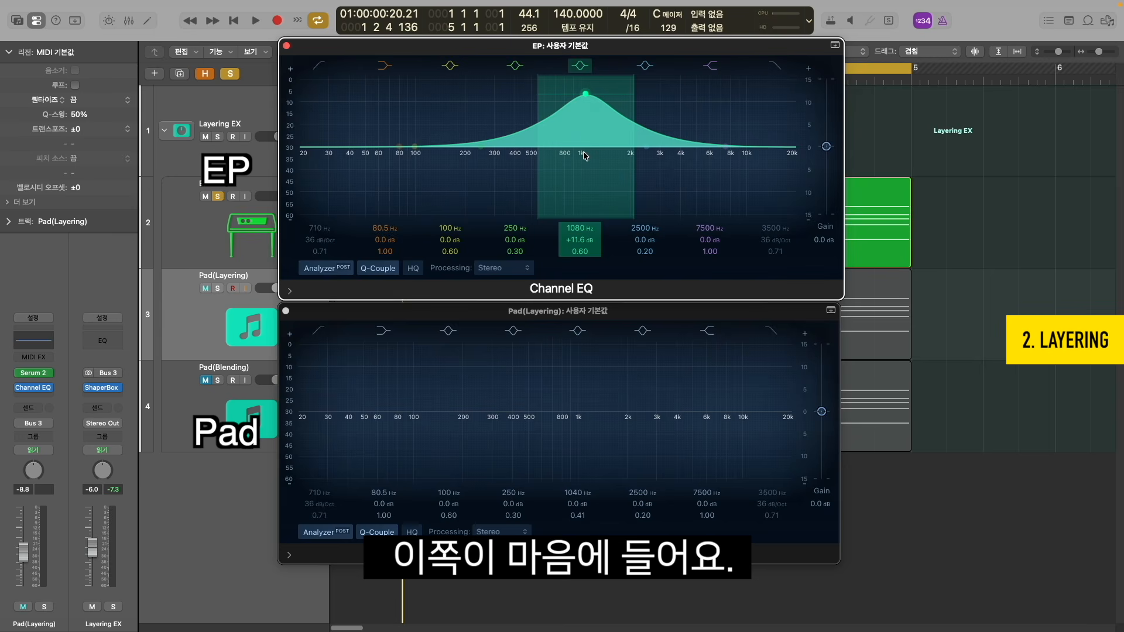
pyautogui.hotkey('ctrl', 'm')
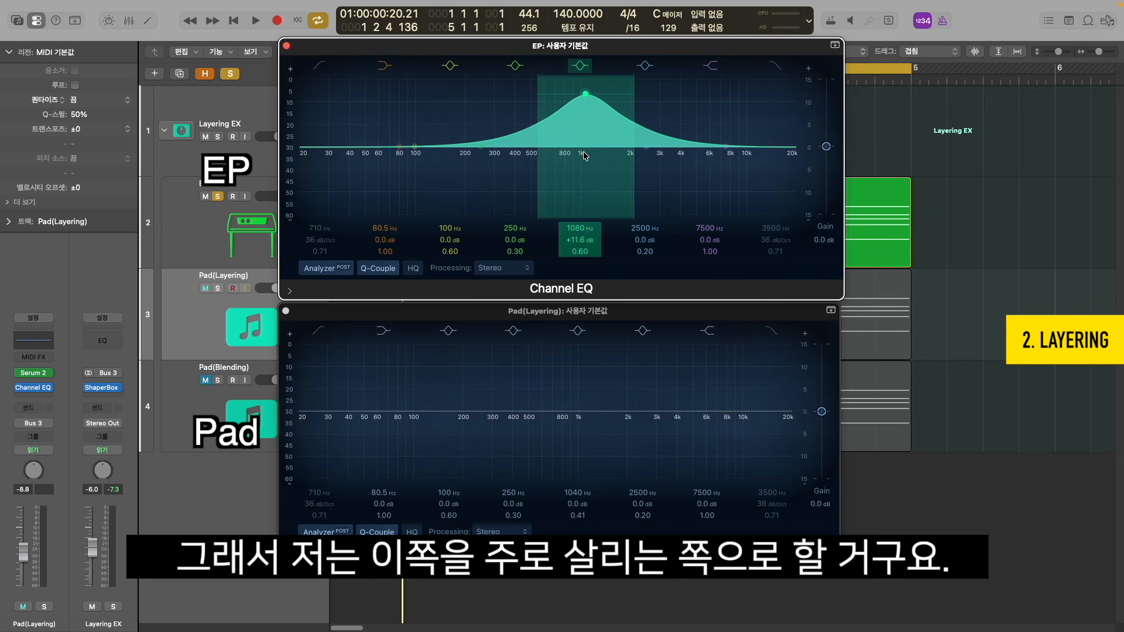
pyautogui.hotkey('ctrl', 'm')
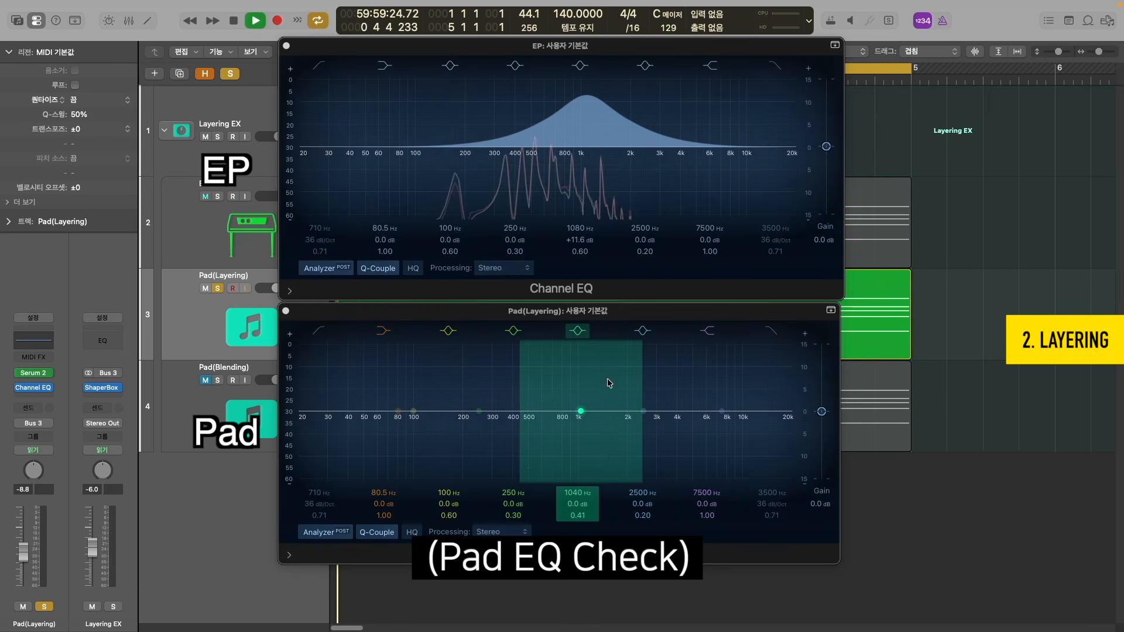
pyautogui.press('space')
pyautogui.moveTo(584, 394); pyautogui.dragTo(537, 361)
pyautogui.press('space')
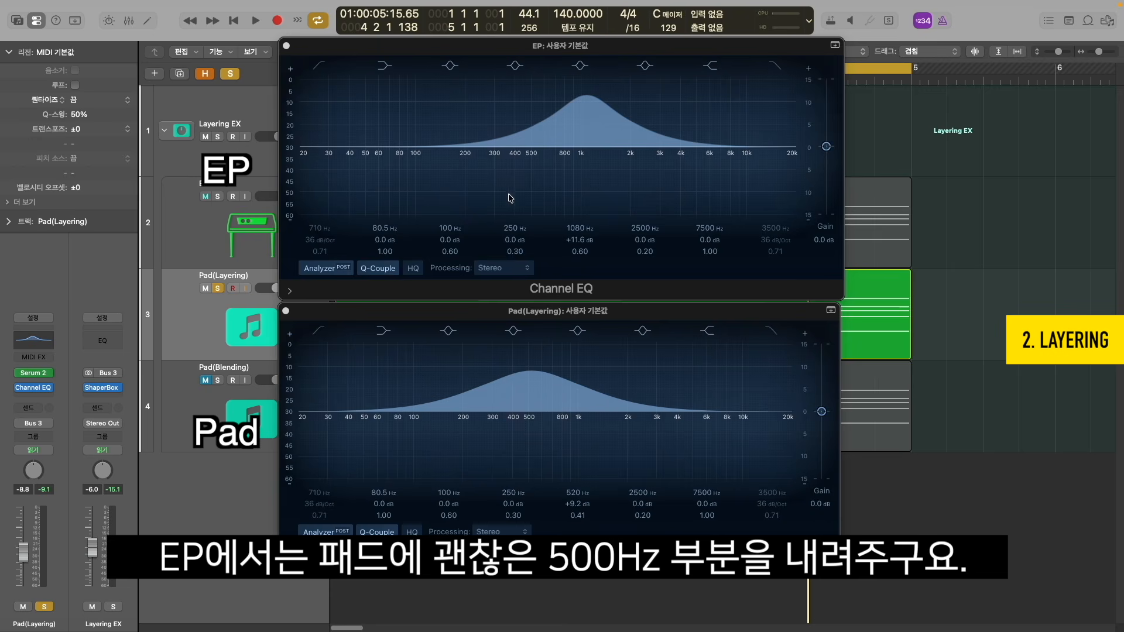
pyautogui.moveTo(532, 165); pyautogui.dragTo(532, 188)
pyautogui.moveTo(526, 178); pyautogui.dragTo(550, 170)
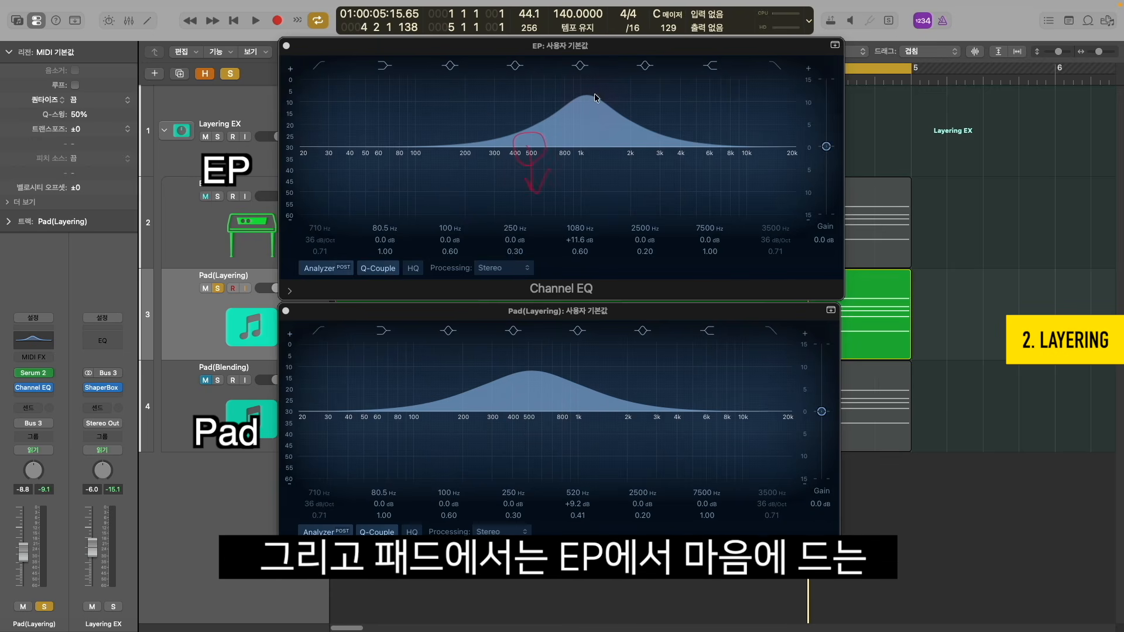
pyautogui.moveTo(589, 415); pyautogui.dragTo(581, 440)
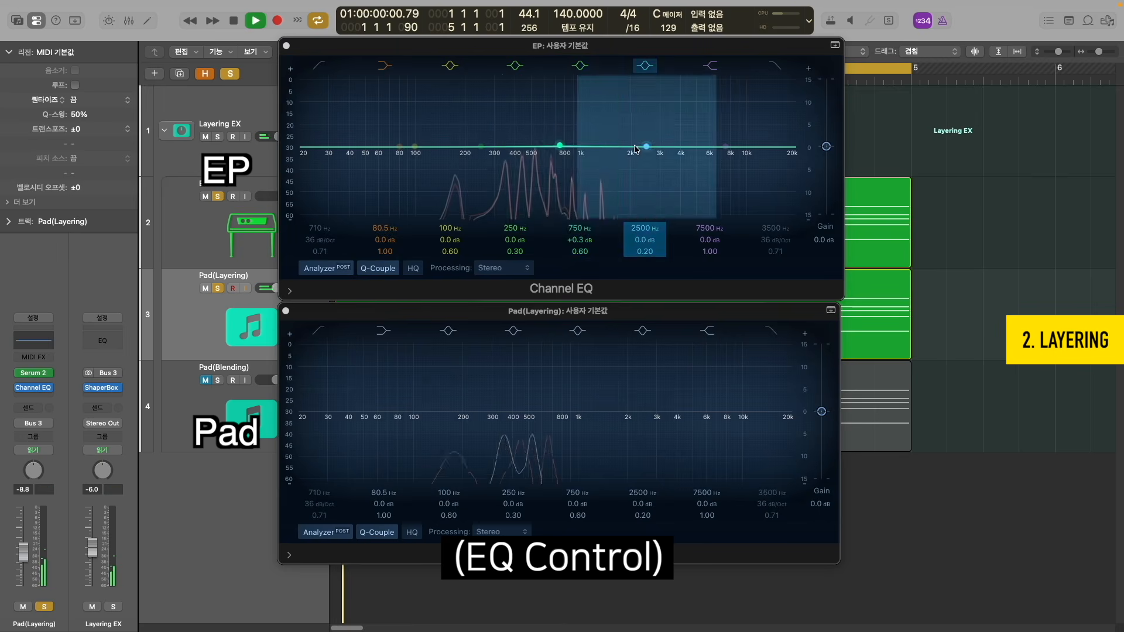
# Cut the EP EQ by 6.6 dB at 476 Hz with Q 0.30 and the Pad(Layering) EQ by 8.2 dB at 1260 Hz with Q 0.27.
pyautogui.moveTo(626, 148); pyautogui.dragTo(527, 176)
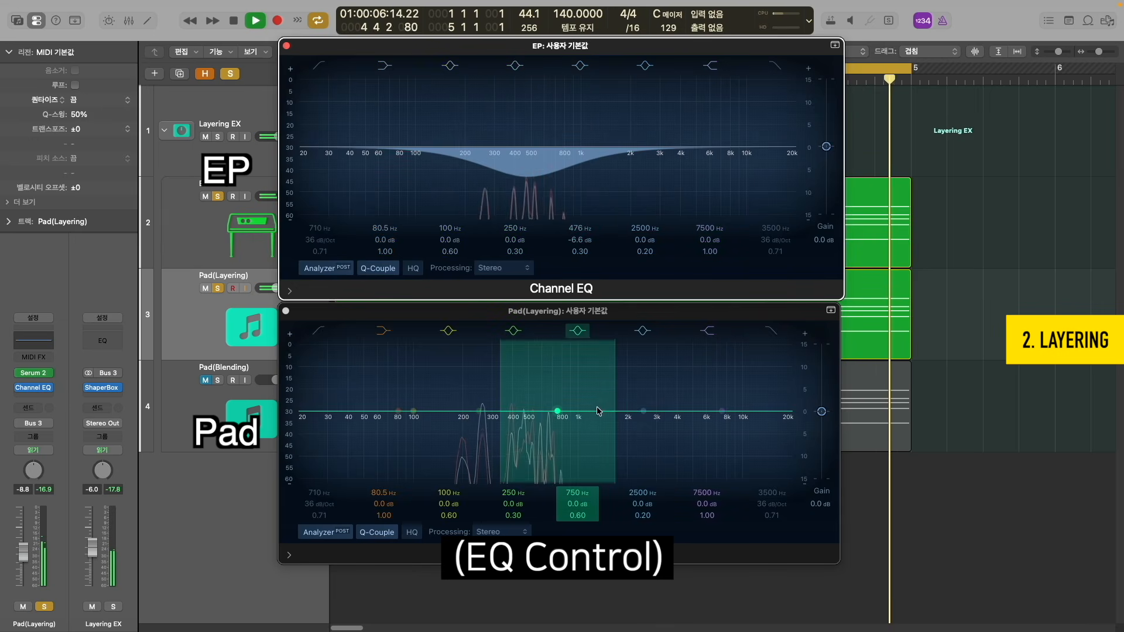
pyautogui.moveTo(548, 410); pyautogui.dragTo(601, 449)
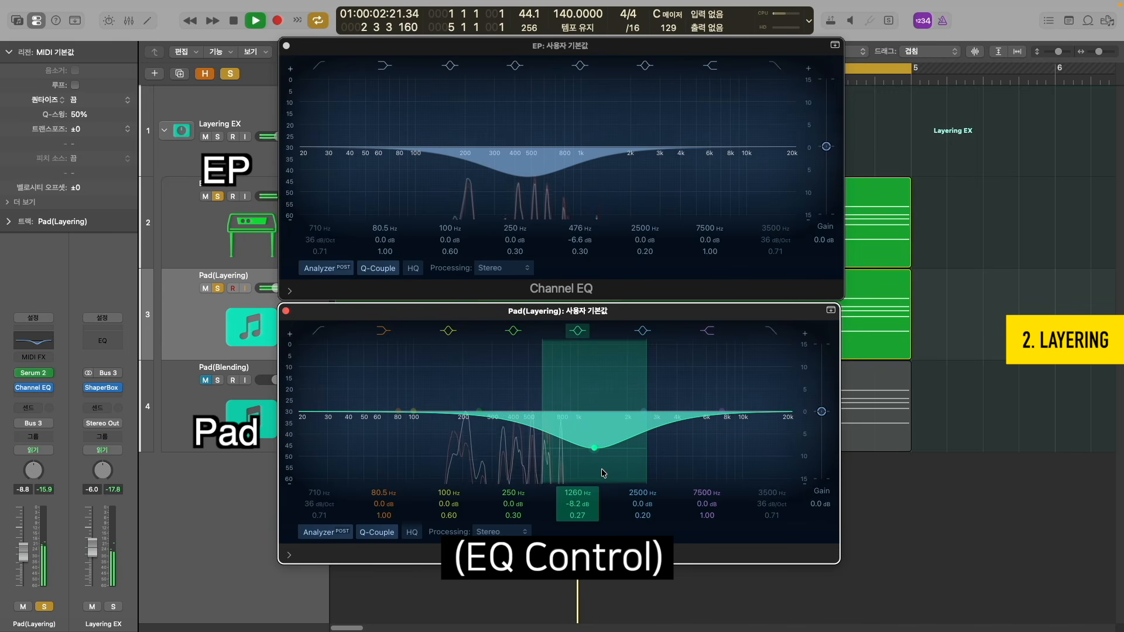
pyautogui.press('space')
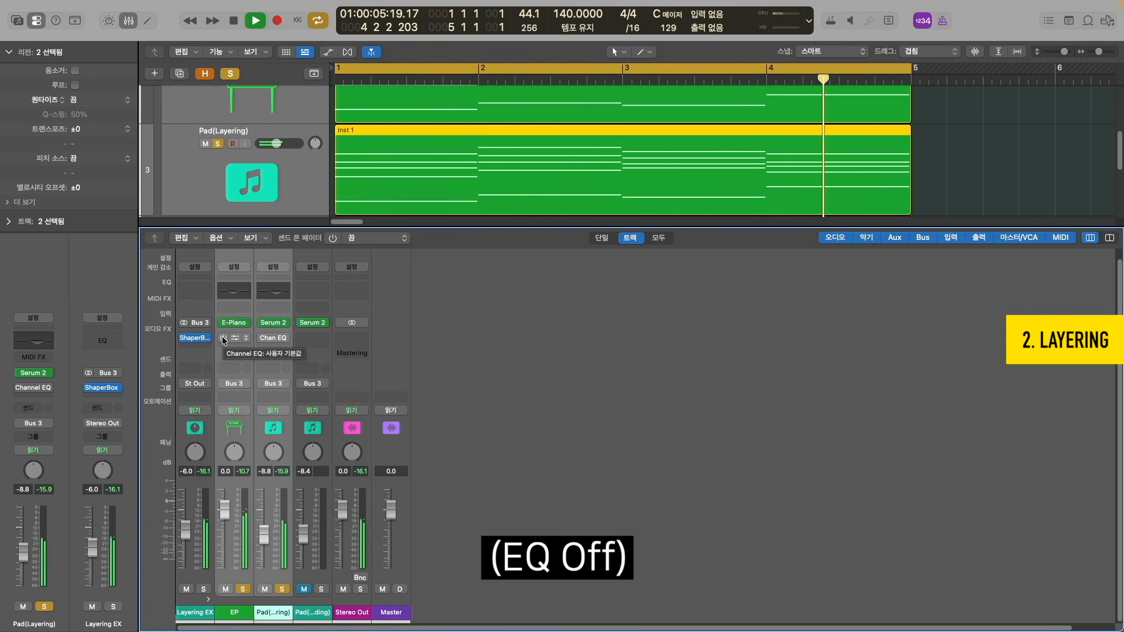
# Compare the EP and Pad(Layering) mix with both Channel EQs bypassed and re-enabled during playback.
pyautogui.click(223, 338)
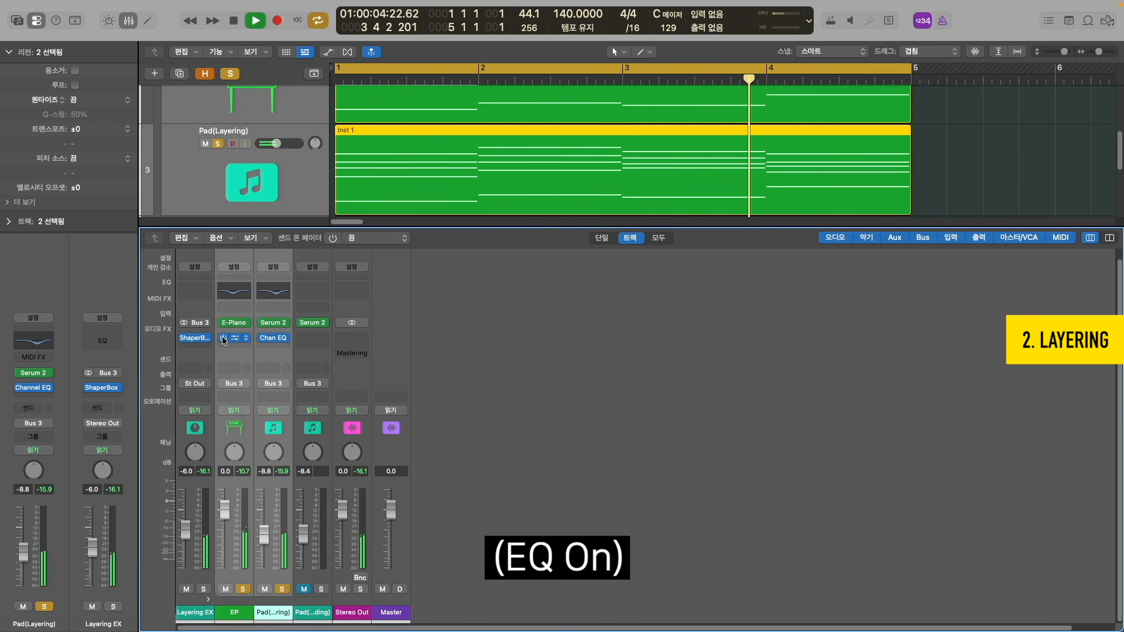
pyautogui.press('space')
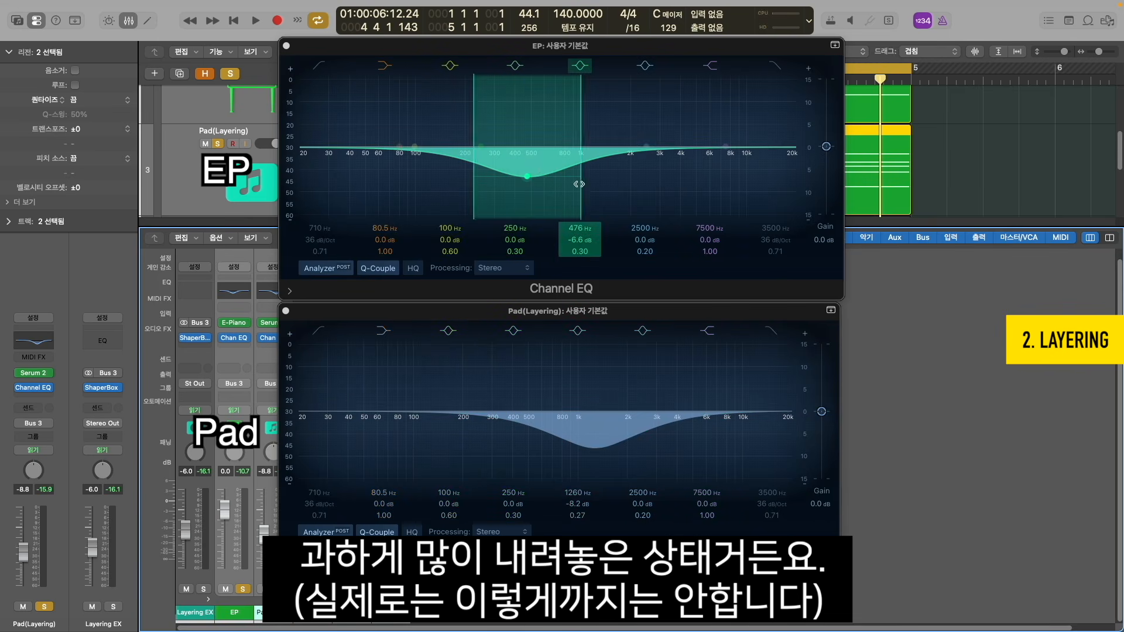
pyautogui.click(583, 294)
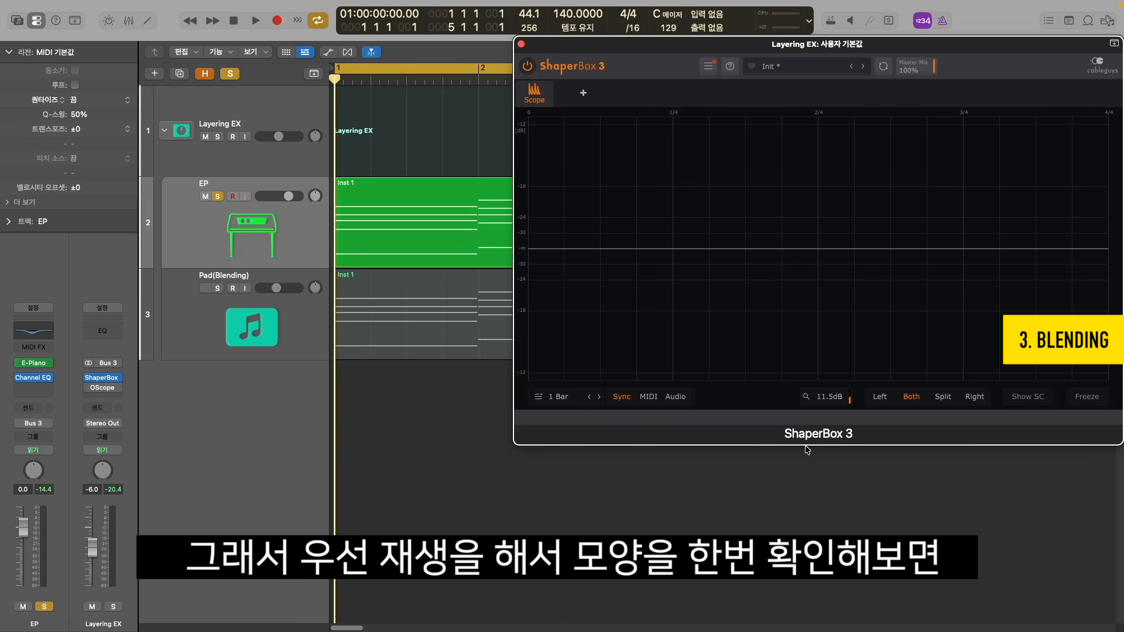
# Play the soloed EP and freeze the ShaperBox scope to examine its attack and volume decay over one bar.
pyautogui.press('space')
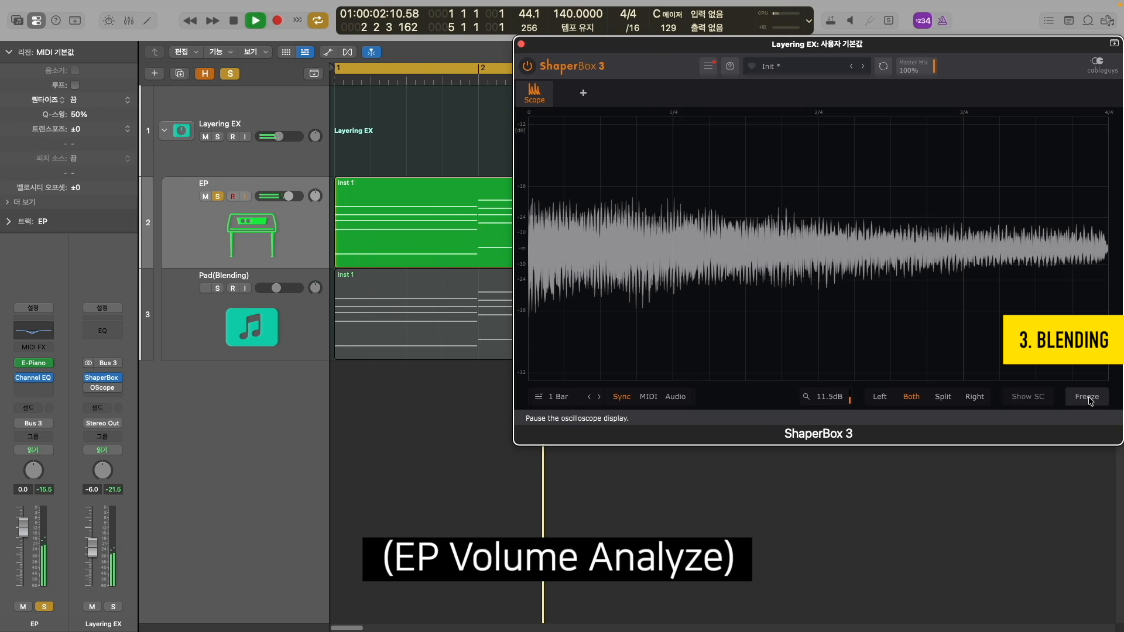
pyautogui.click(1088, 397)
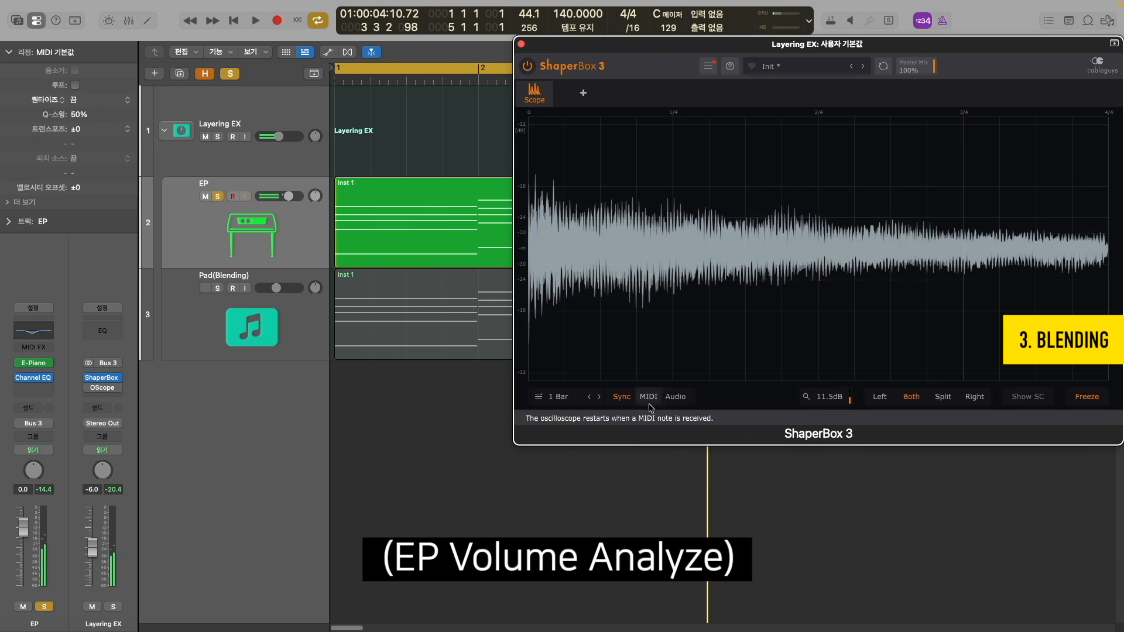
pyautogui.press('space')
pyautogui.moveTo(534, 173)
pyautogui.mouseDown()
pyautogui.moveTo(1080, 227)
pyautogui.moveTo(1074, 244)
pyautogui.mouseUp()
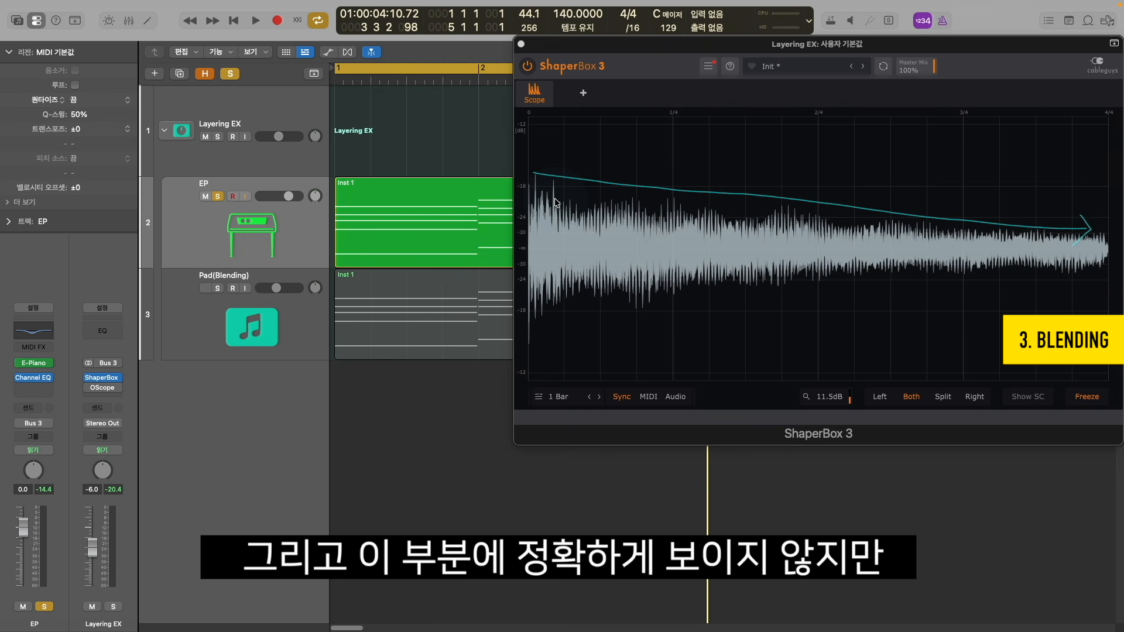
pyautogui.moveTo(516, 205); pyautogui.dragTo(526, 222)
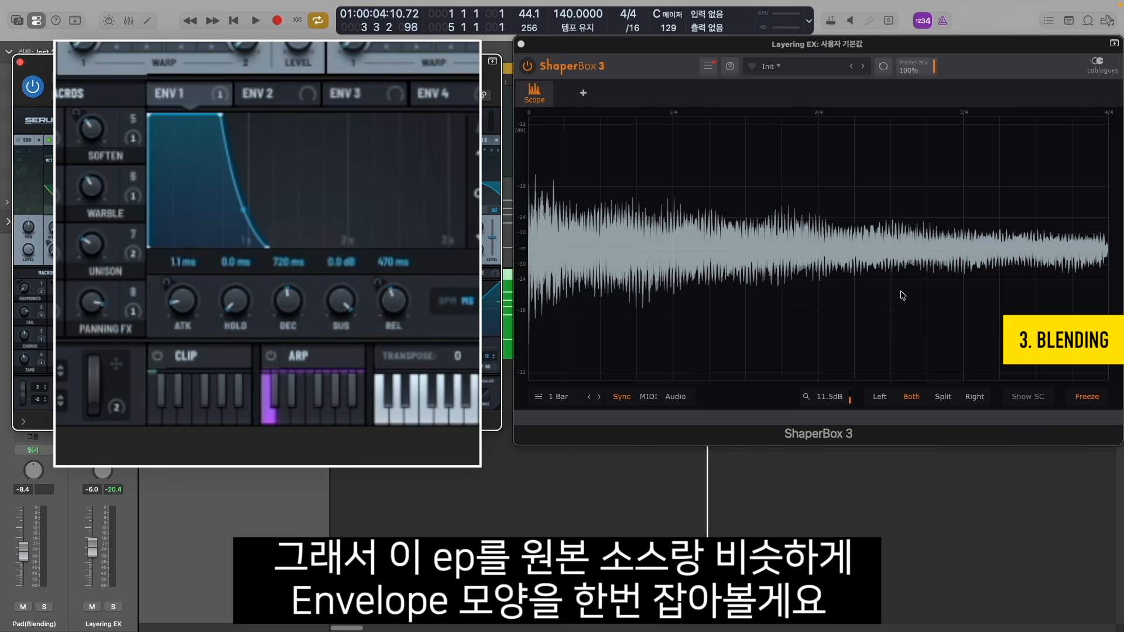
# Unfreeze the scope and, during playback, set Pad(Blending)'s Serum 2 Env 1 sustain to -18.0 dB, decay to about 1 s and attack to 0.0 ms.
pyautogui.click(1089, 399)
pyautogui.press('space')
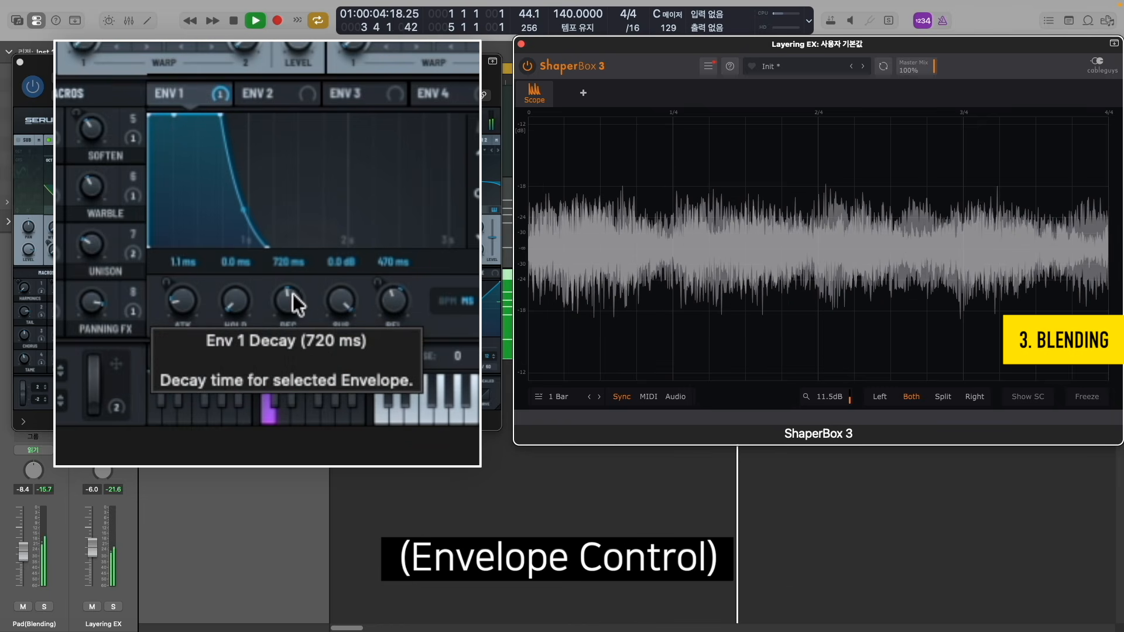
pyautogui.moveTo(341, 303); pyautogui.dragTo(347, 424)
pyautogui.moveTo(364, 488); pyautogui.dragTo(367, 465)
pyautogui.moveTo(294, 297); pyautogui.dragTo(296, 288)
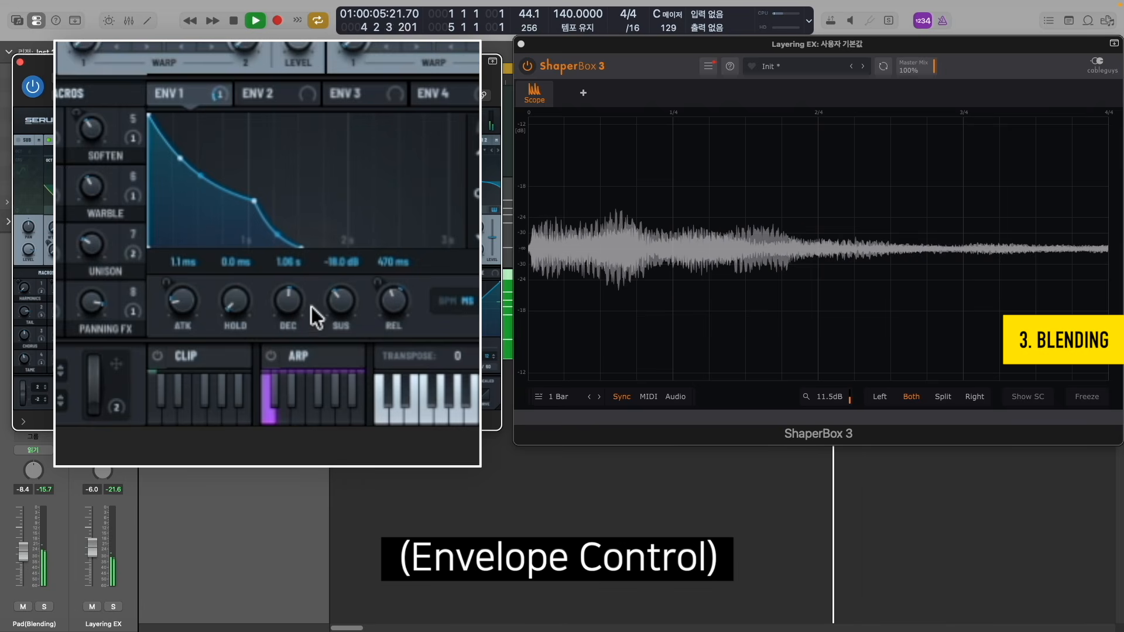
pyautogui.moveTo(181, 296); pyautogui.dragTo(209, 378)
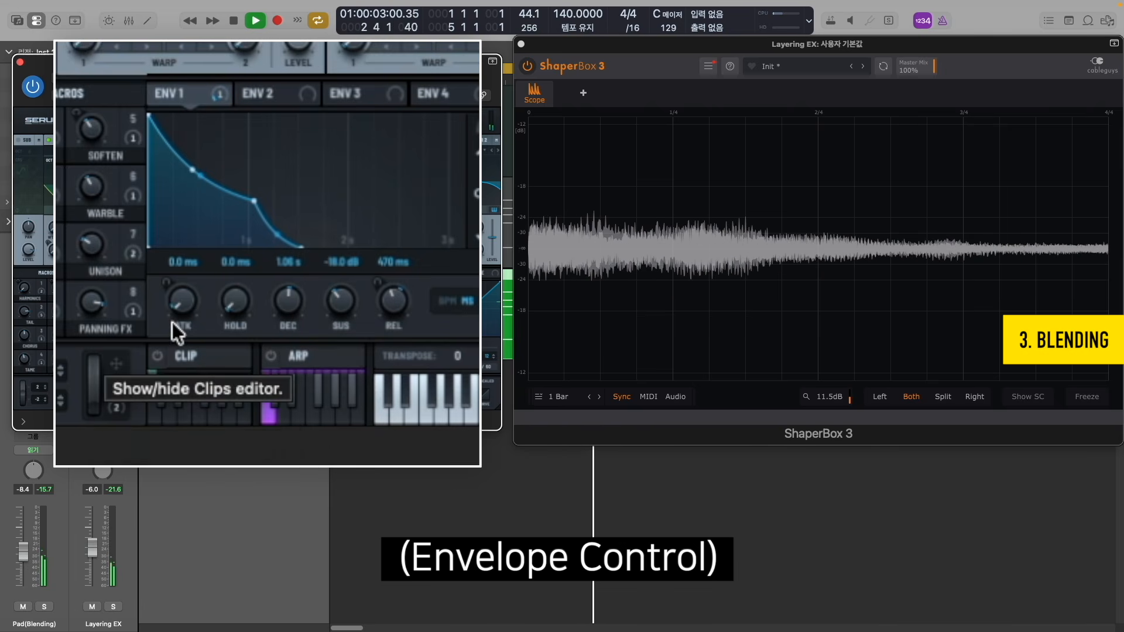
# Refine Env 1 of the Pad(Blending) synth to a 659 ms decay and -15.2 dB sustain.
pyautogui.moveTo(292, 304); pyautogui.dragTo(346, 289)
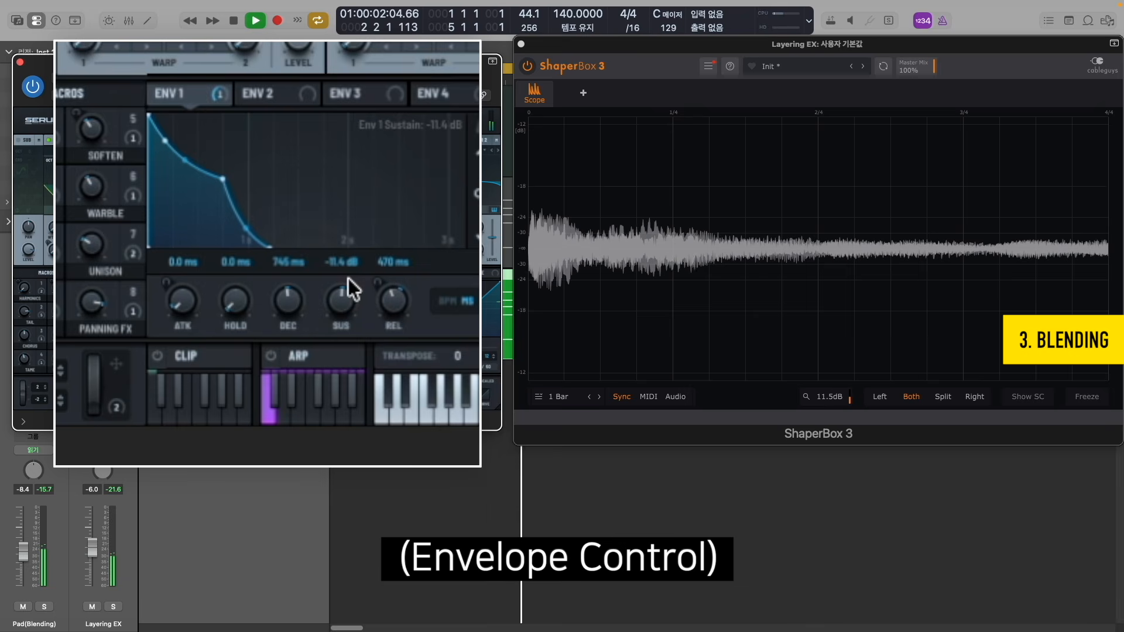
pyautogui.moveTo(348, 299); pyautogui.dragTo(300, 301)
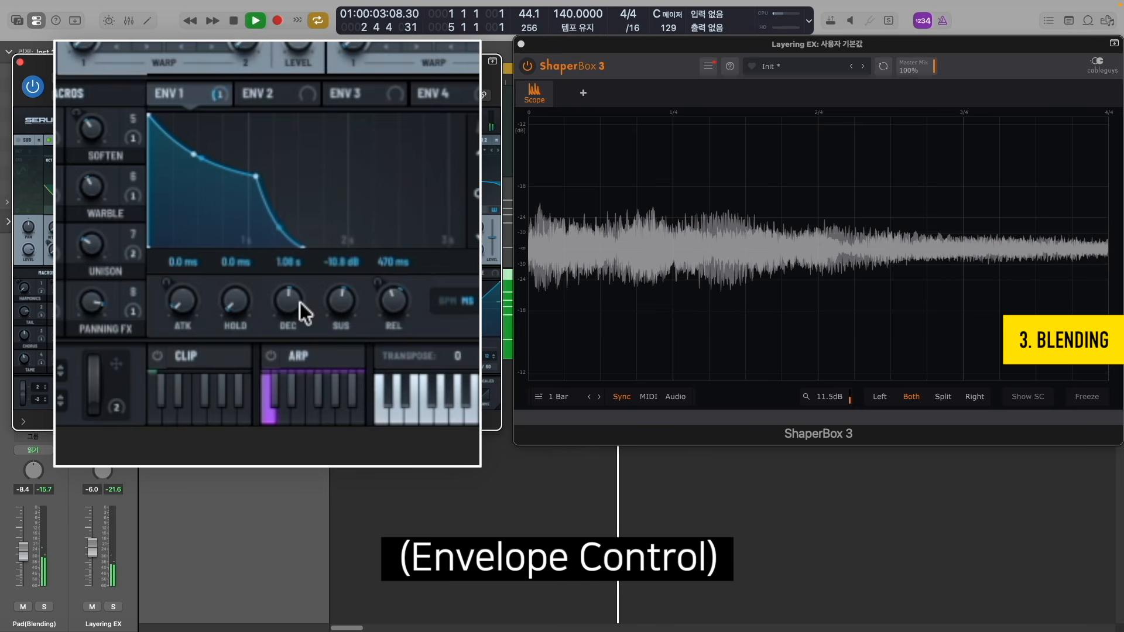
pyautogui.moveTo(290, 299); pyautogui.dragTo(290, 307)
pyautogui.moveTo(234, 170); pyautogui.dragTo(215, 192)
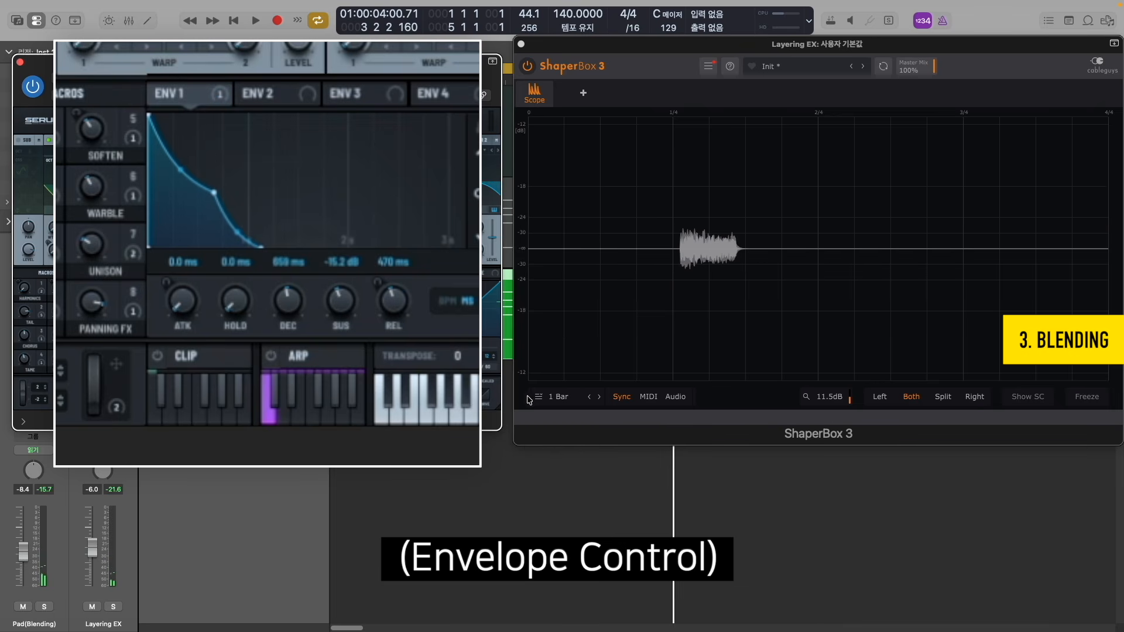
# Replay the shaped pad and freeze the ShaperBox scope to compare its volume decay with the EP's.
pyautogui.press('space')
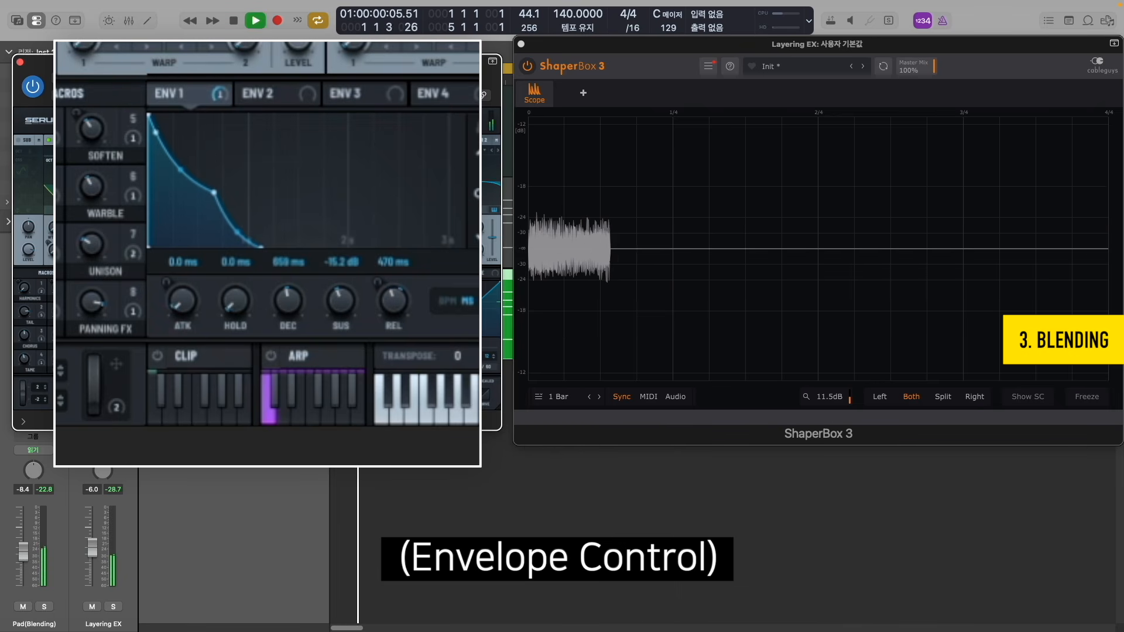
pyautogui.click(1088, 398)
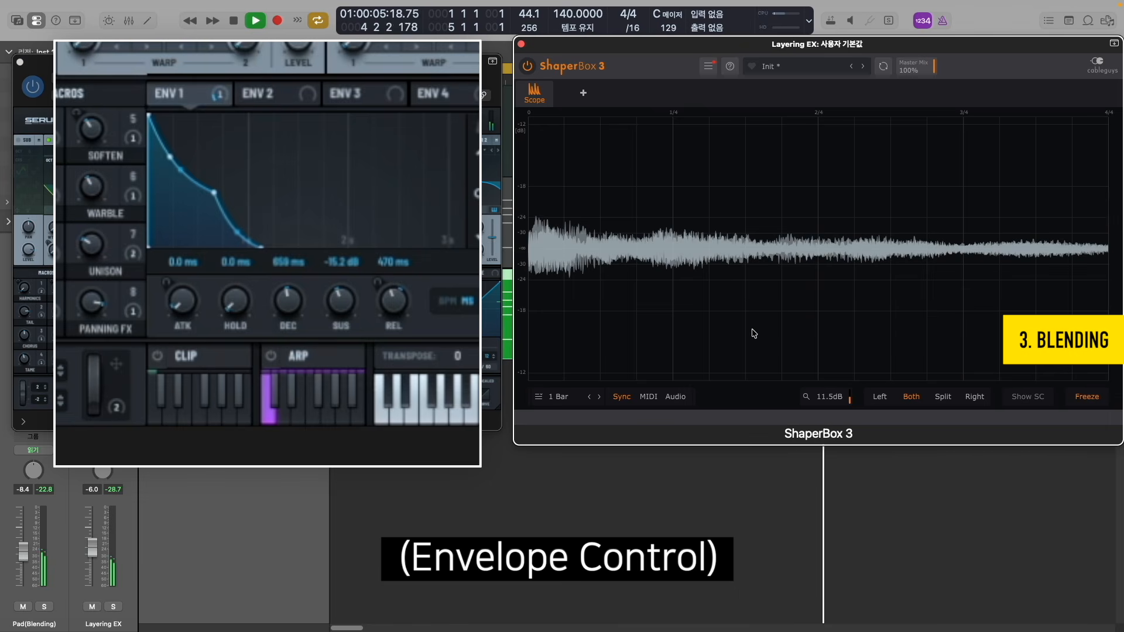
pyautogui.press('space')
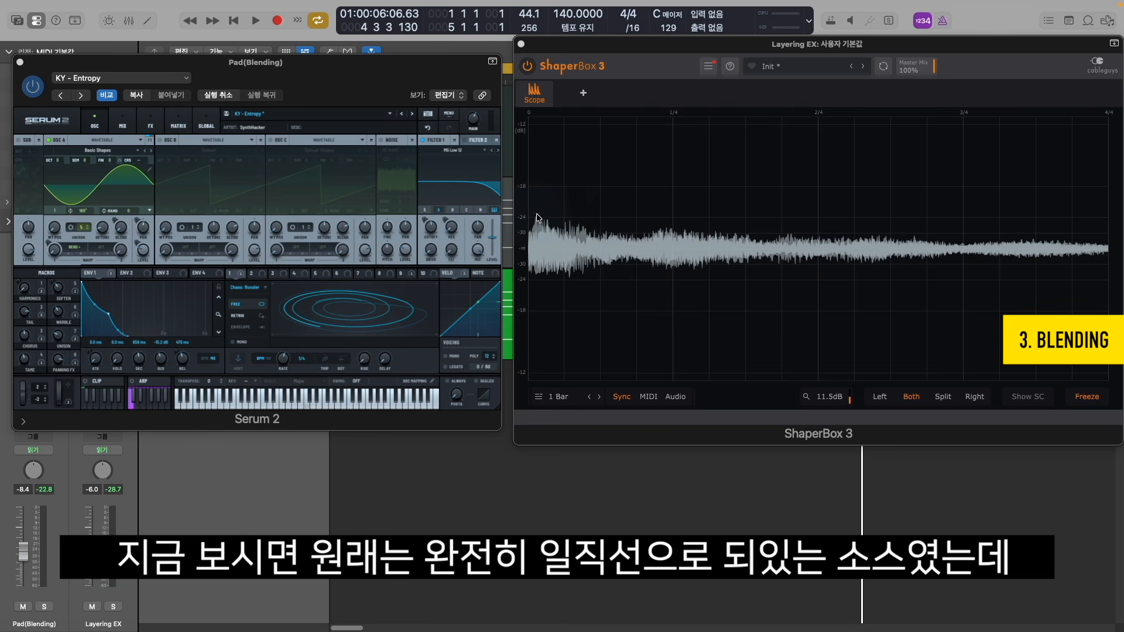
pyautogui.moveTo(530, 218)
pyautogui.mouseDown()
pyautogui.moveTo(1051, 220)
pyautogui.moveTo(1031, 249)
pyautogui.mouseUp()
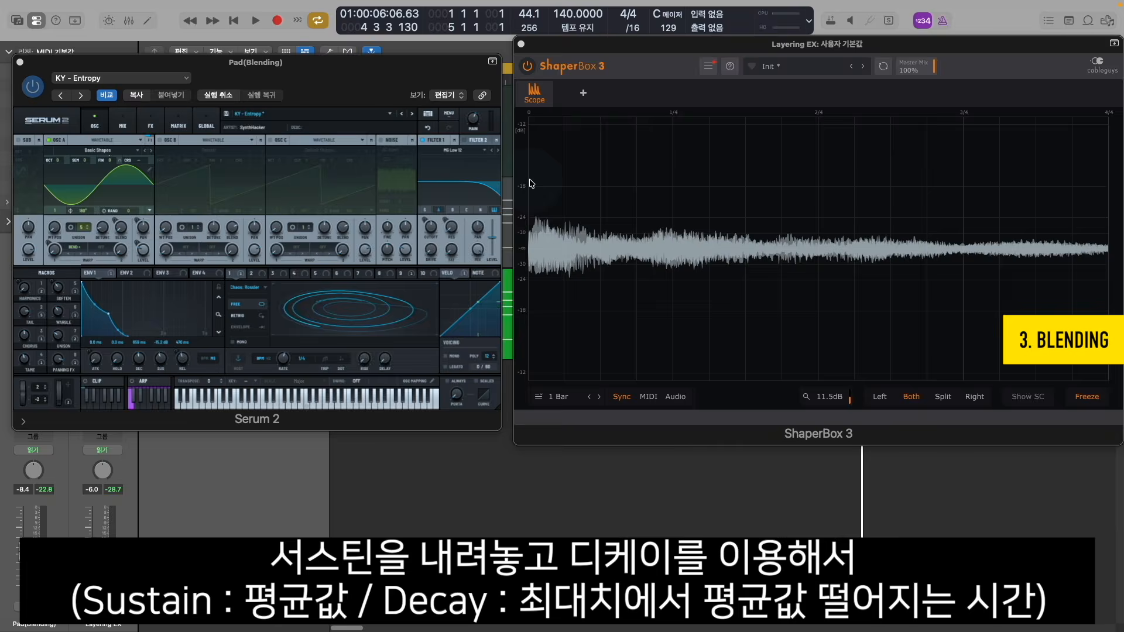
pyautogui.moveTo(532, 184)
pyautogui.mouseDown()
pyautogui.moveTo(1072, 246)
pyautogui.moveTo(1048, 269)
pyautogui.mouseUp()
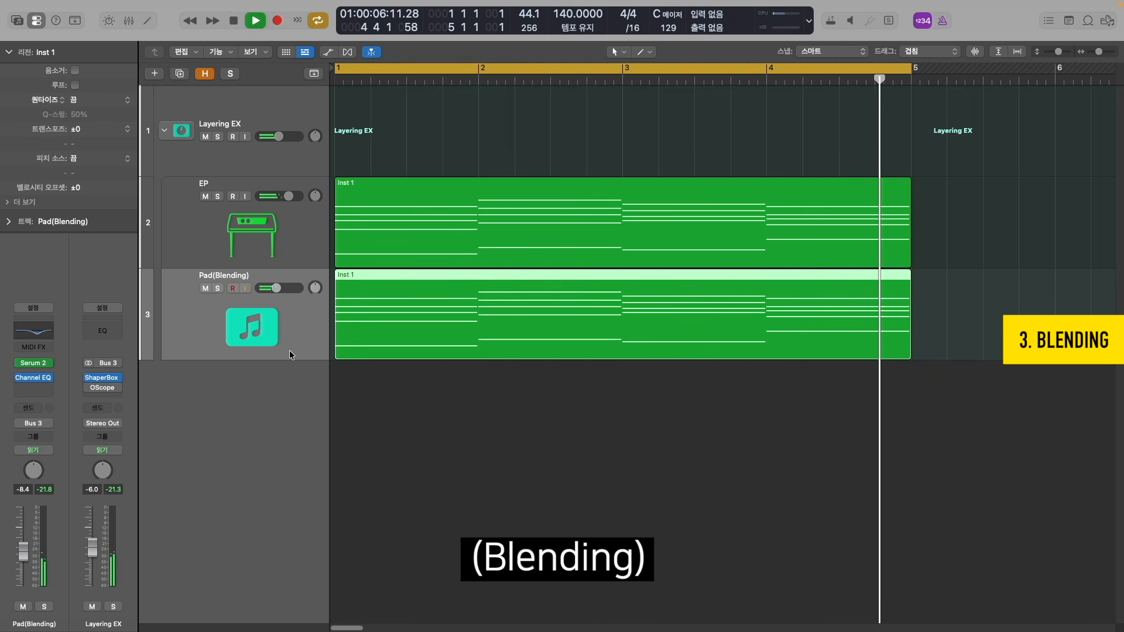
# Stop playback, return the playhead to the project start and select the Layering EX track.
pyautogui.press('space')
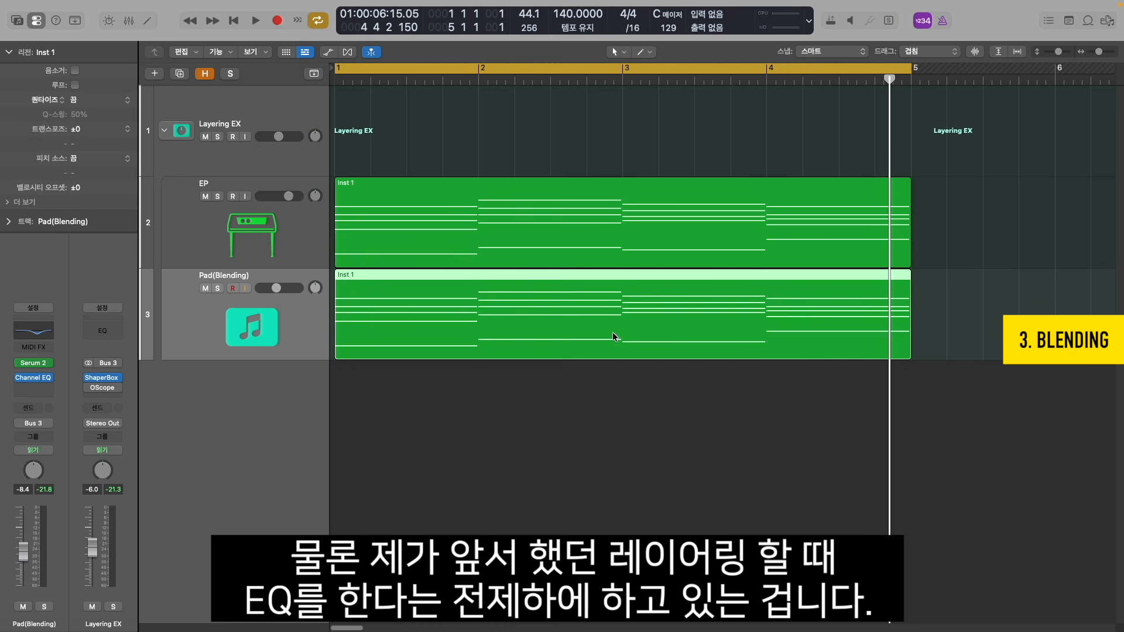
pyautogui.press('Return')
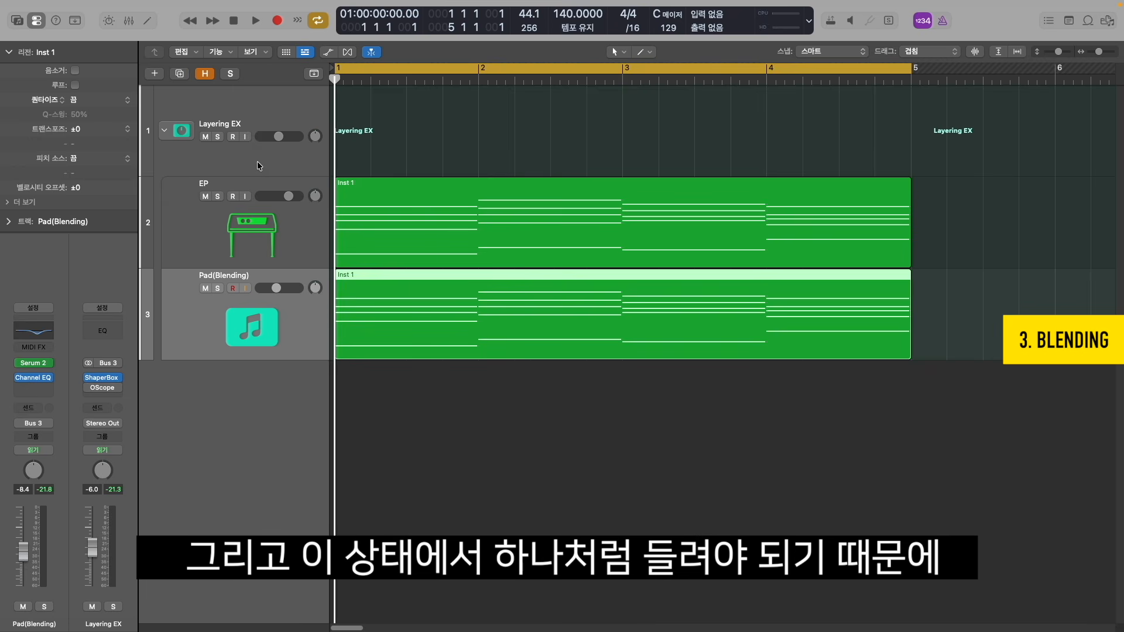
pyautogui.click(257, 161)
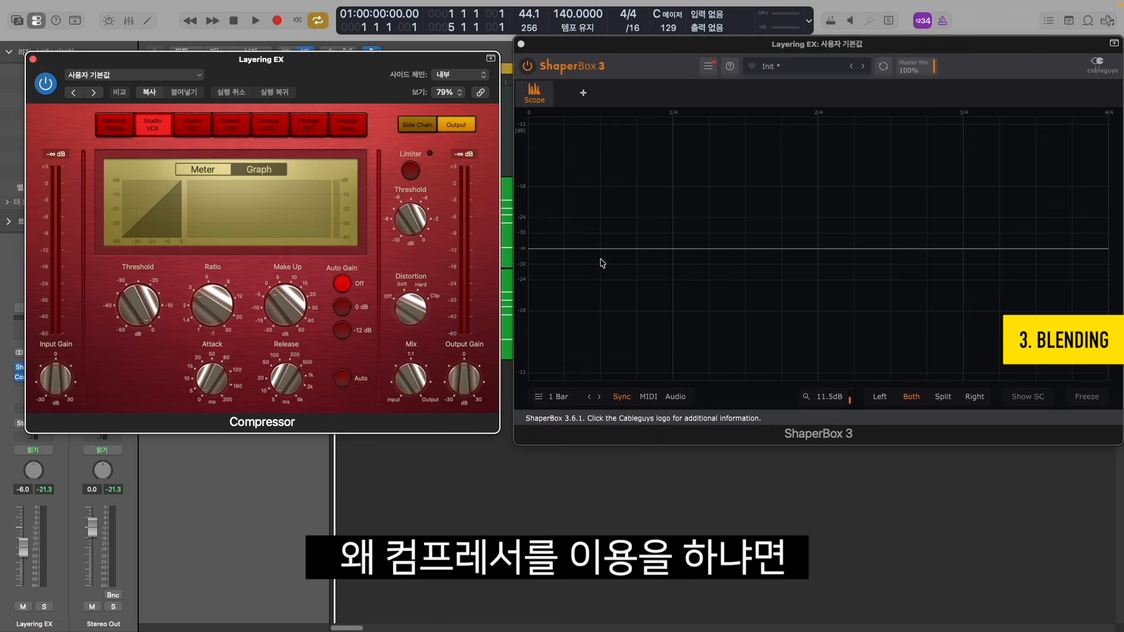
pyautogui.click(530, 255)
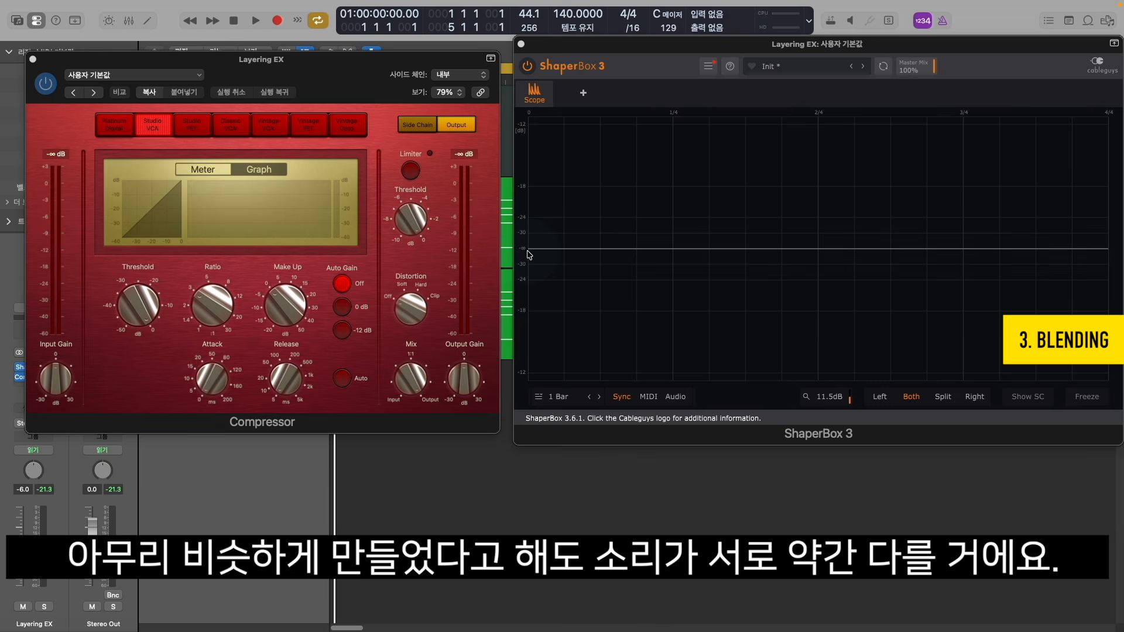
pyautogui.moveTo(527, 251)
pyautogui.mouseDown()
pyautogui.moveTo(533, 176)
pyautogui.moveTo(719, 231)
pyautogui.moveTo(871, 249)
pyautogui.mouseUp()
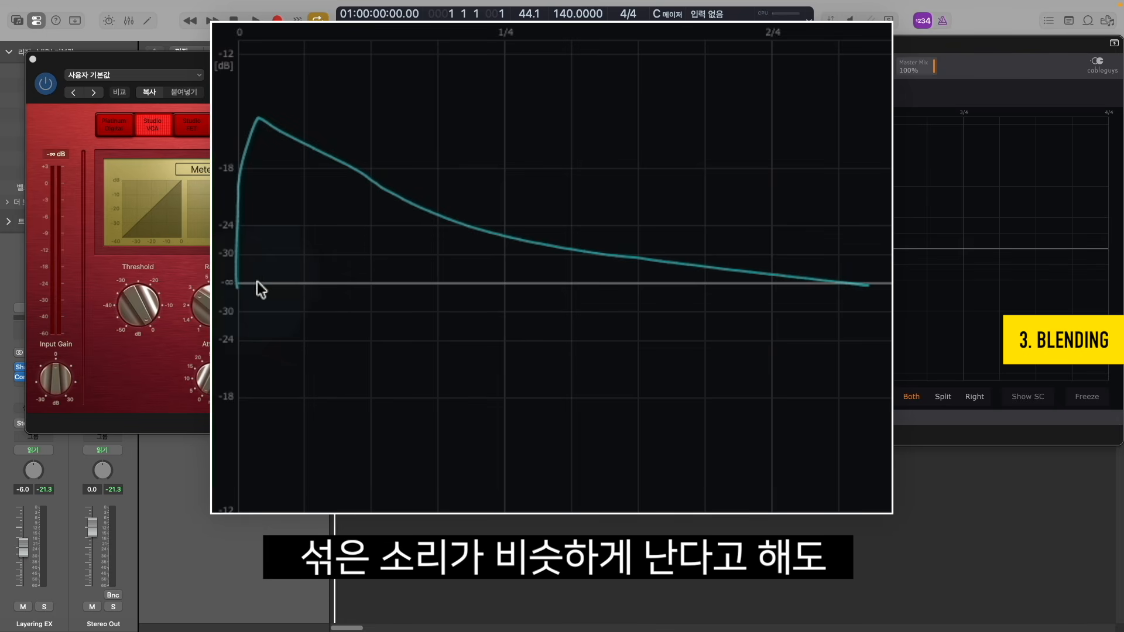
pyautogui.moveTo(238, 284)
pyautogui.mouseDown()
pyautogui.moveTo(275, 125)
pyautogui.moveTo(289, 153)
pyautogui.moveTo(662, 292)
pyautogui.mouseUp()
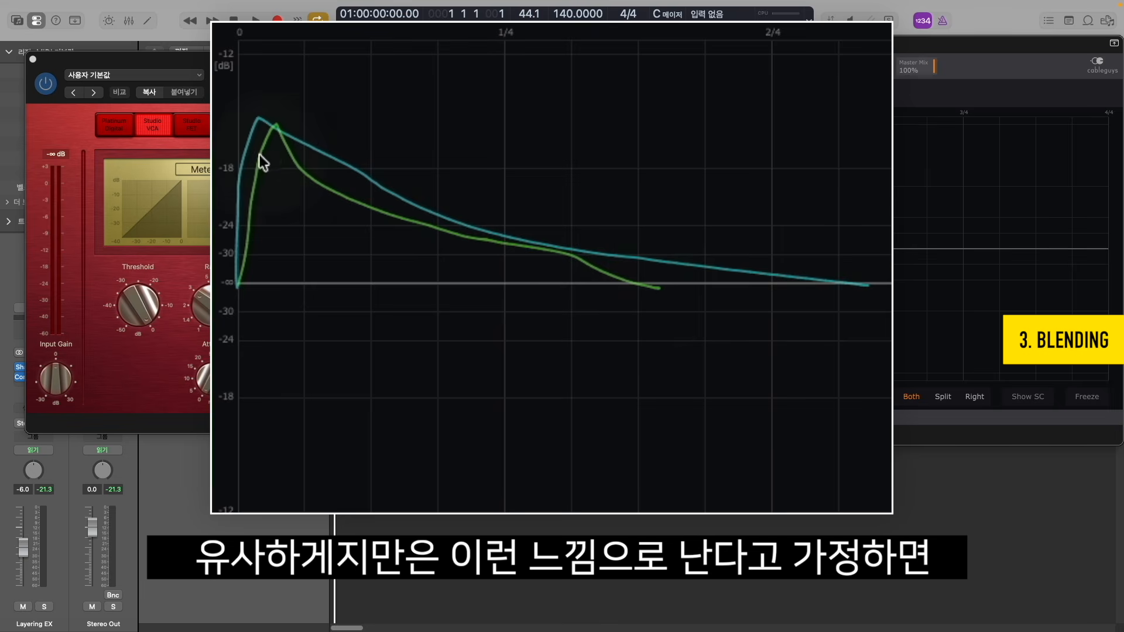
pyautogui.moveTo(255, 161); pyautogui.dragTo(293, 170)
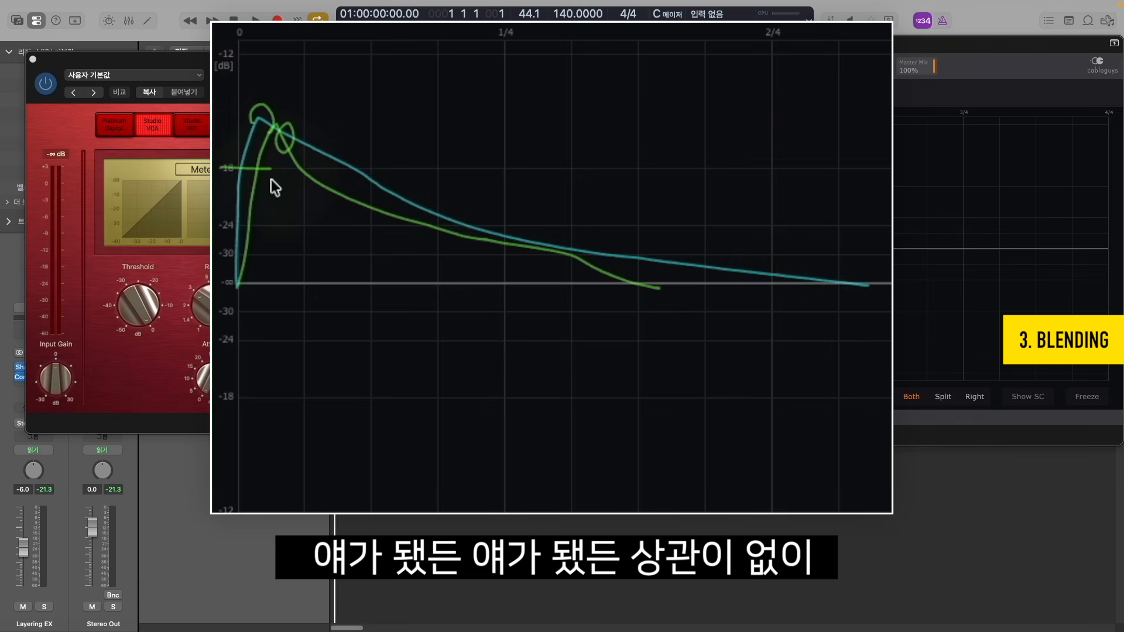
pyautogui.moveTo(258, 131)
pyautogui.mouseDown()
pyautogui.moveTo(280, 124)
pyautogui.moveTo(427, 192)
pyautogui.mouseUp()
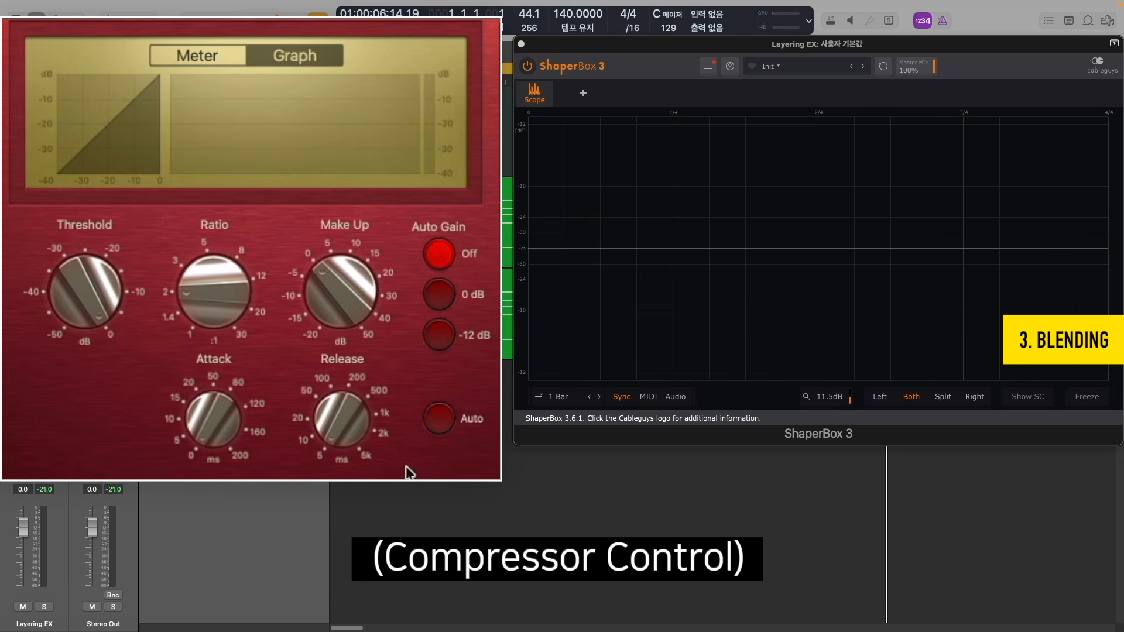
# During playback, lower the Layering EX Compressor threshold to -35.5 dB, set the attack to 32.0 ms and adjust its release and ratio.
pyautogui.press('space')
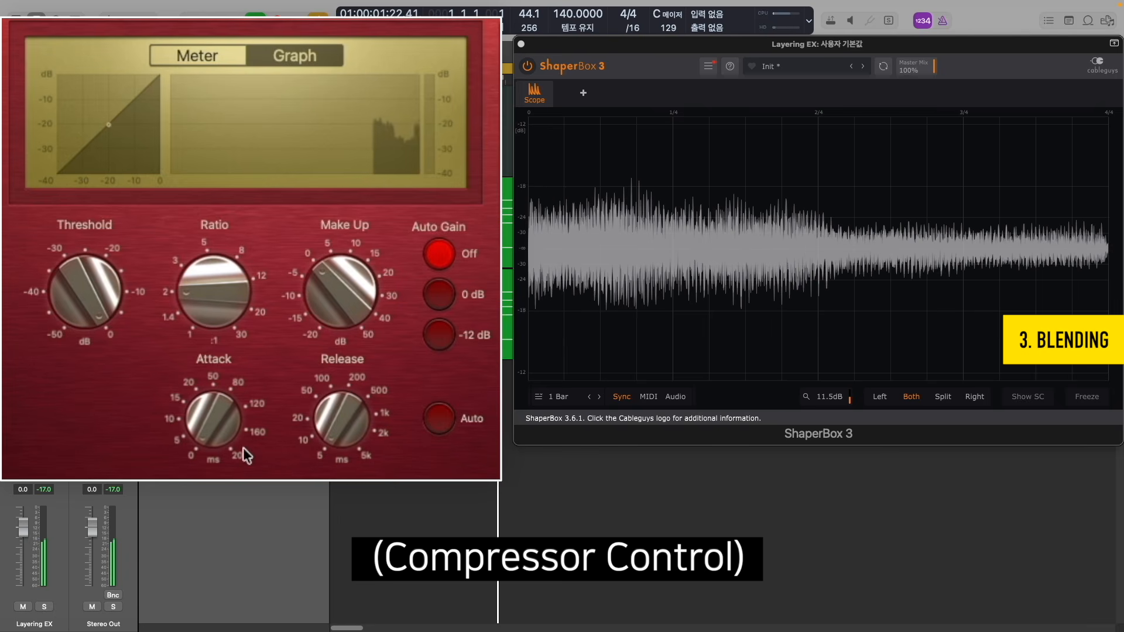
pyautogui.moveTo(105, 288); pyautogui.dragTo(111, 430)
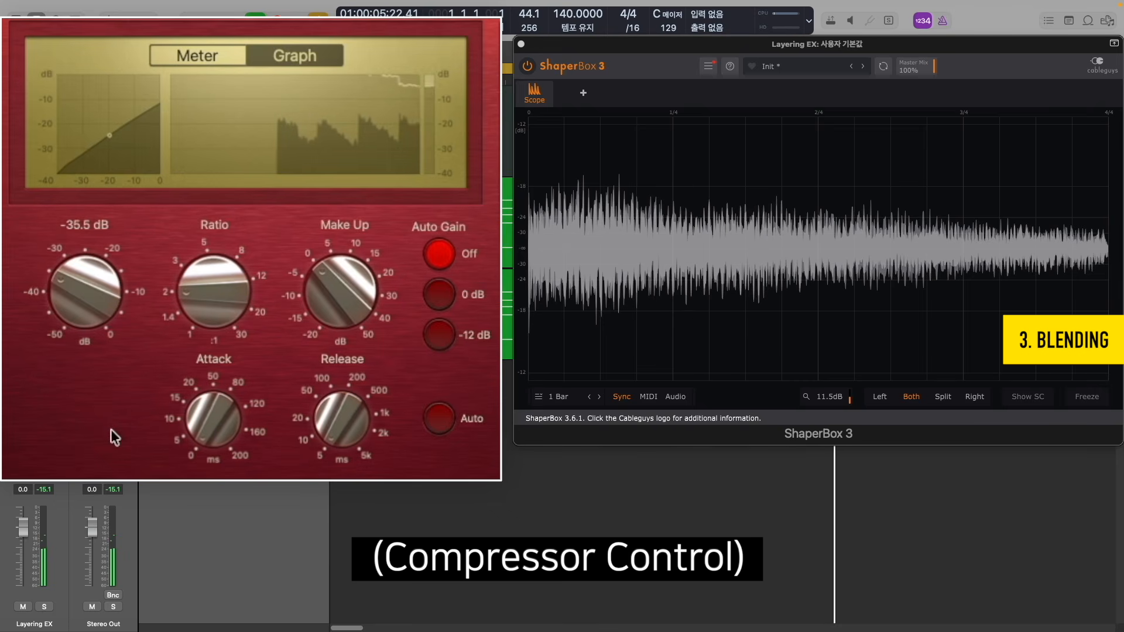
pyautogui.moveTo(209, 437); pyautogui.dragTo(213, 357)
pyautogui.moveTo(326, 402); pyautogui.dragTo(338, 381)
pyautogui.moveTo(195, 294); pyautogui.dragTo(205, 269)
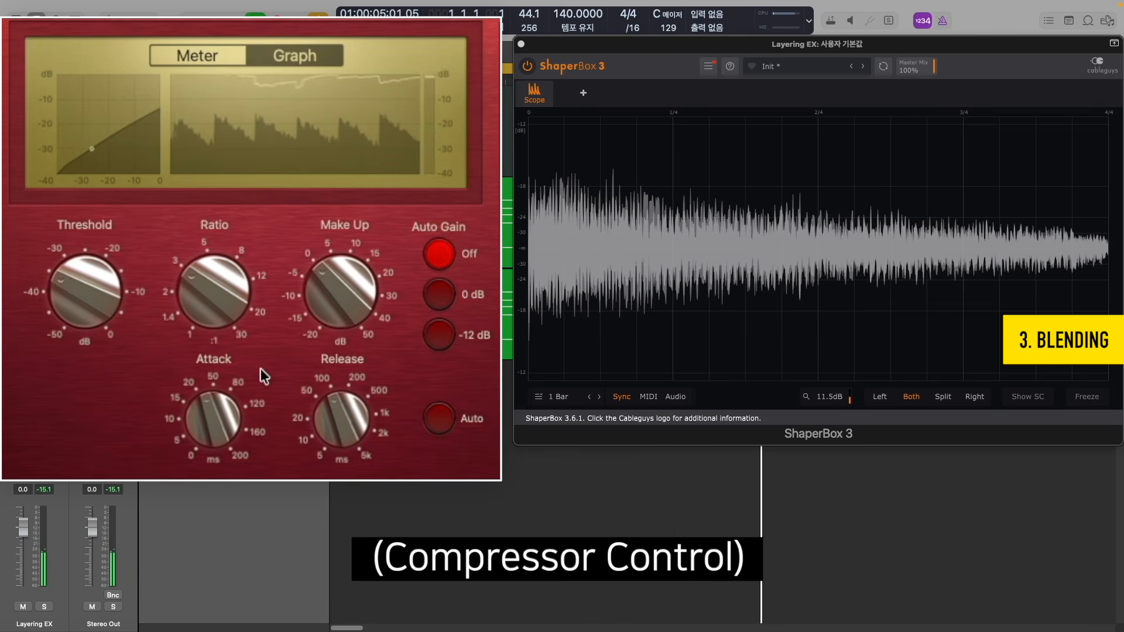
# Fine-tune the Compressor's release and threshold on Layering EX while watching the waveform in the scope.
pyautogui.moveTo(260, 367)
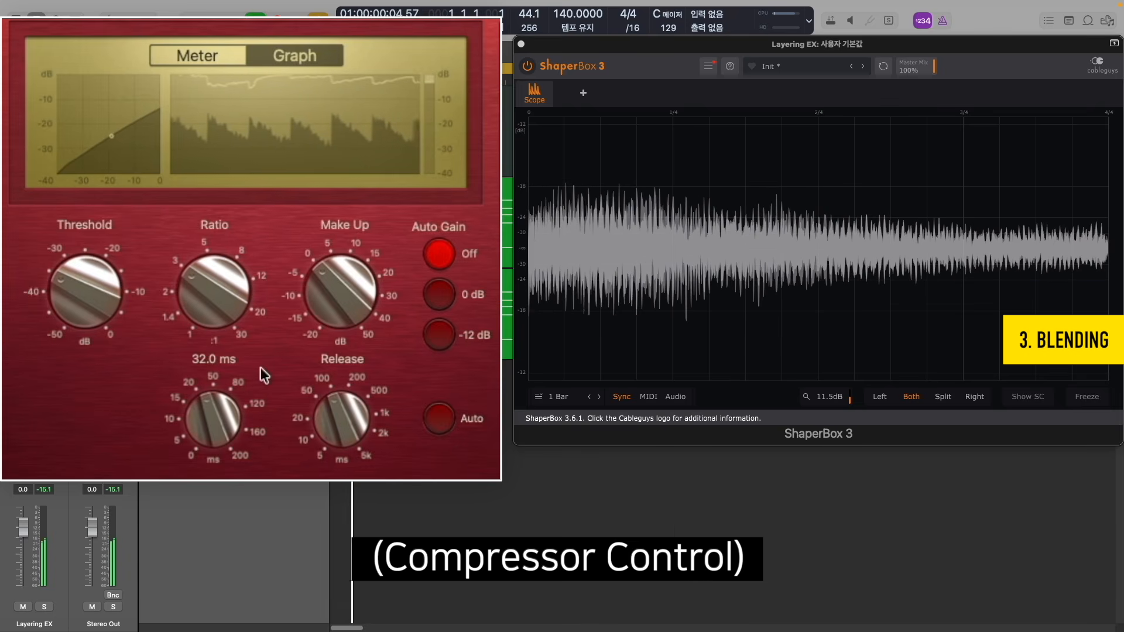
pyautogui.moveTo(343, 416)
pyautogui.moveTo(342, 411); pyautogui.dragTo(344, 428)
pyautogui.moveTo(61, 293); pyautogui.dragTo(83, 269)
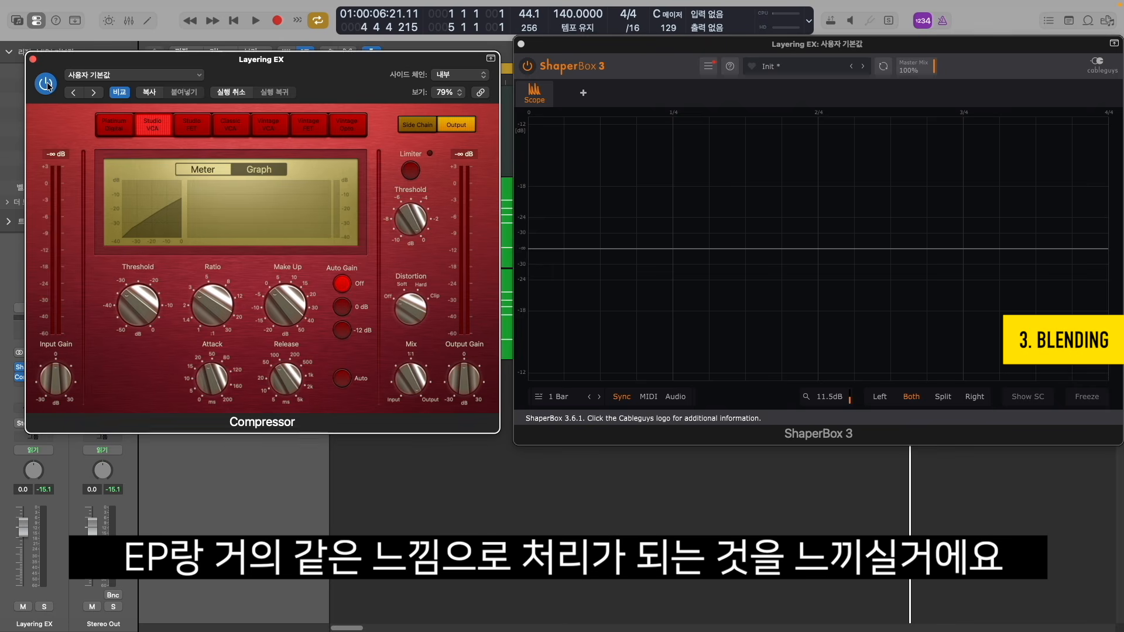
pyautogui.moveTo(290, 319)
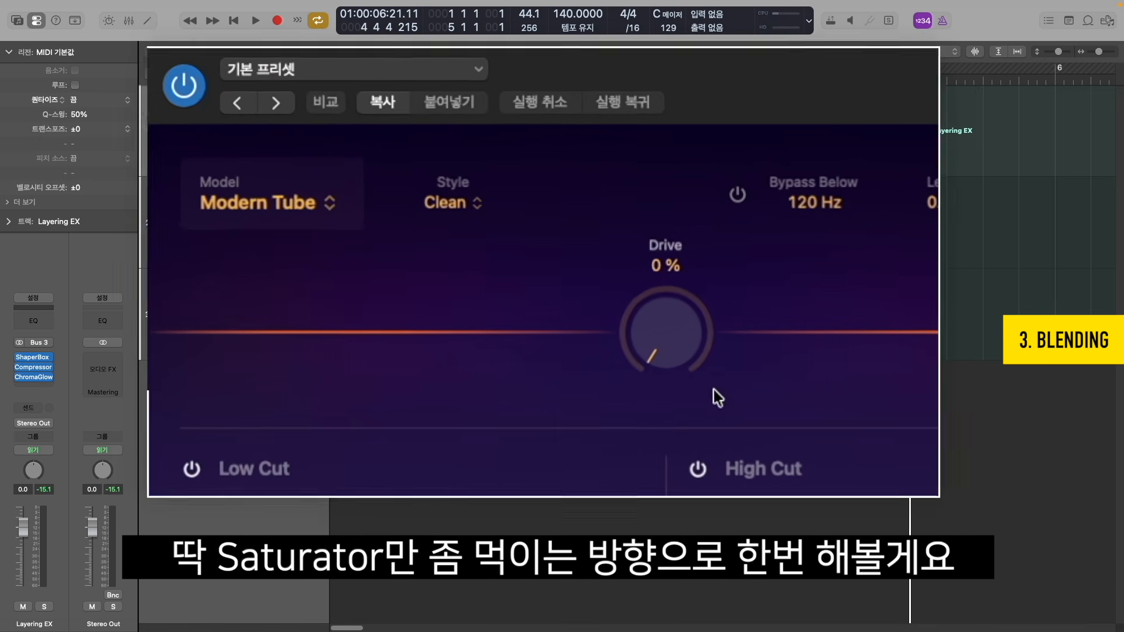
# During playback, raise the ChromaGlow Drive on the Layering EX track to 45 % with the Modern Tube model.
pyautogui.press('space')
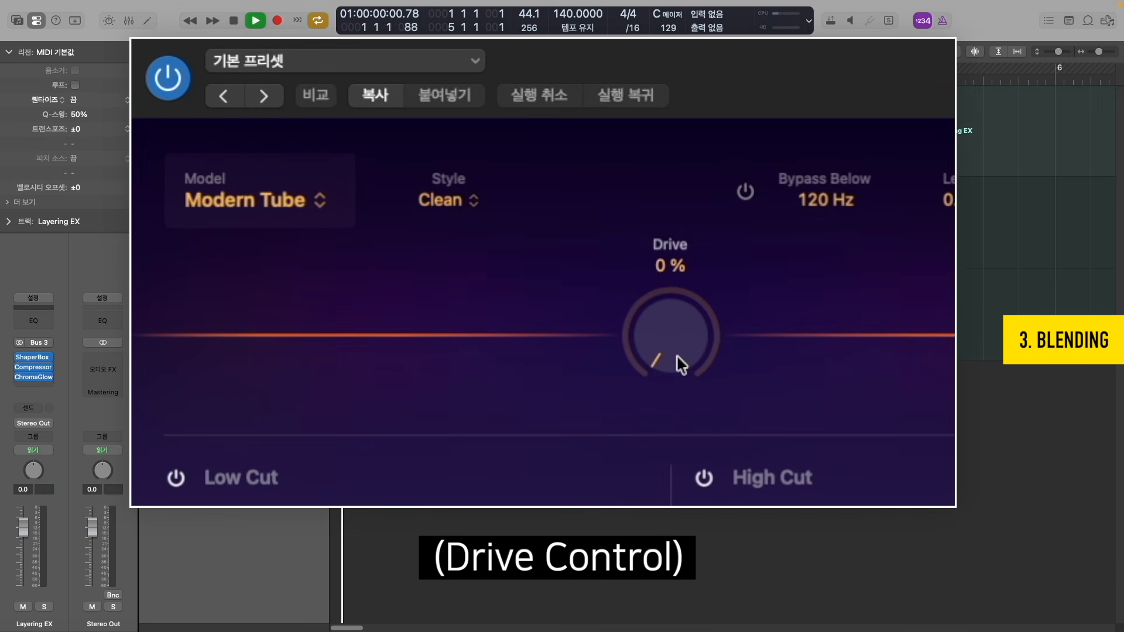
pyautogui.moveTo(672, 343); pyautogui.dragTo(726, 169)
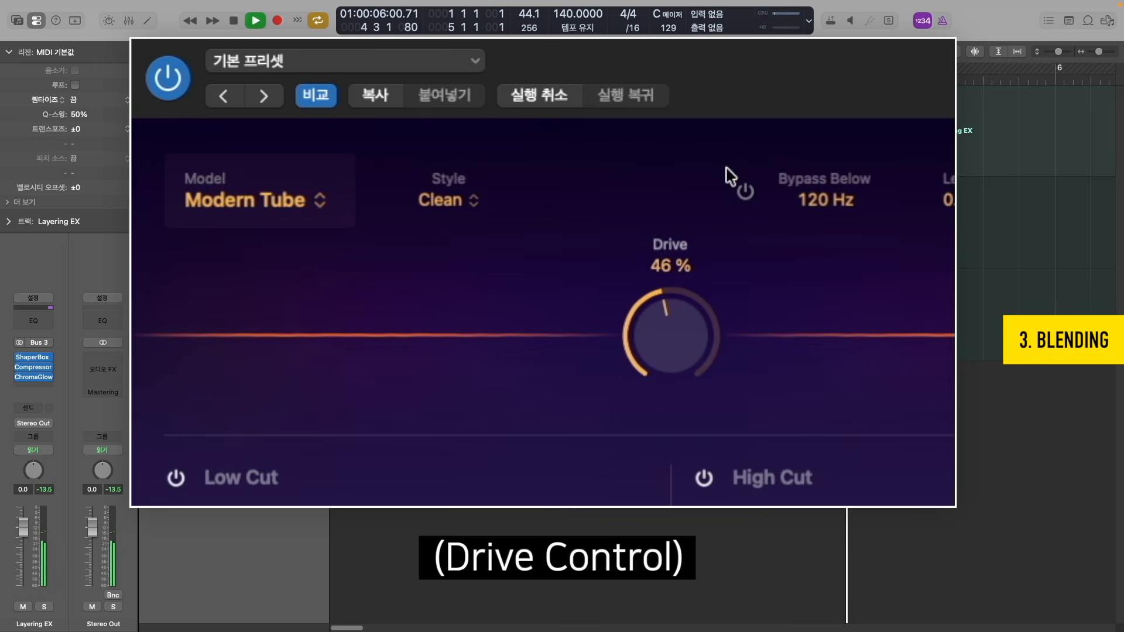
pyautogui.moveTo(677, 350); pyautogui.dragTo(689, 322)
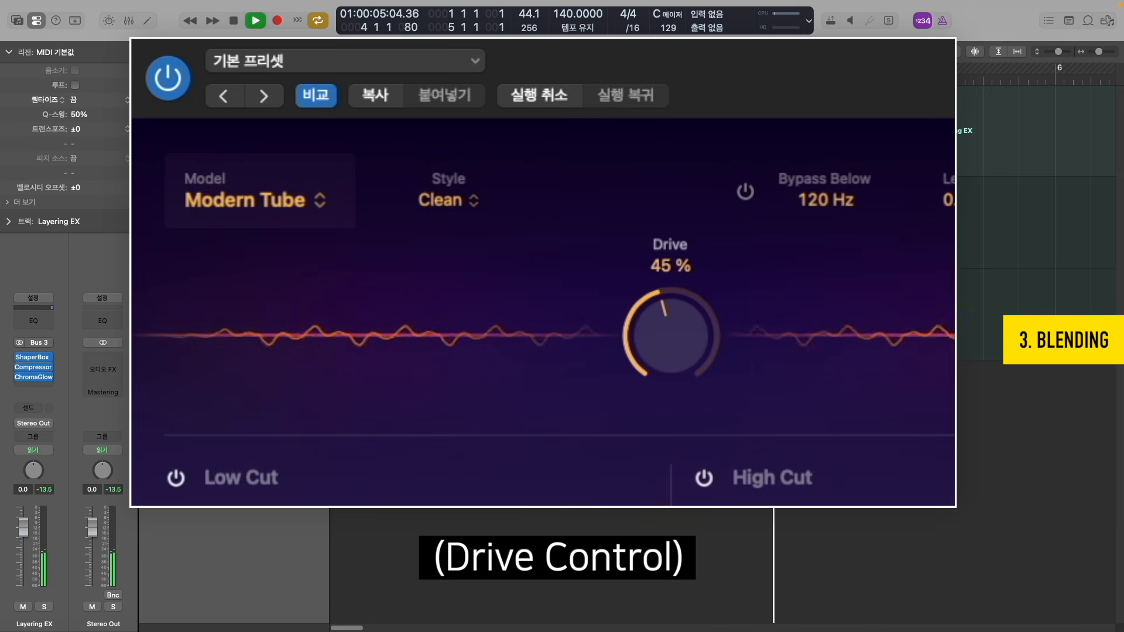
# Bypass and re-enable ChromaGlow during playback to compare the blend with and without saturation, and stop playback.
pyautogui.click(169, 82)
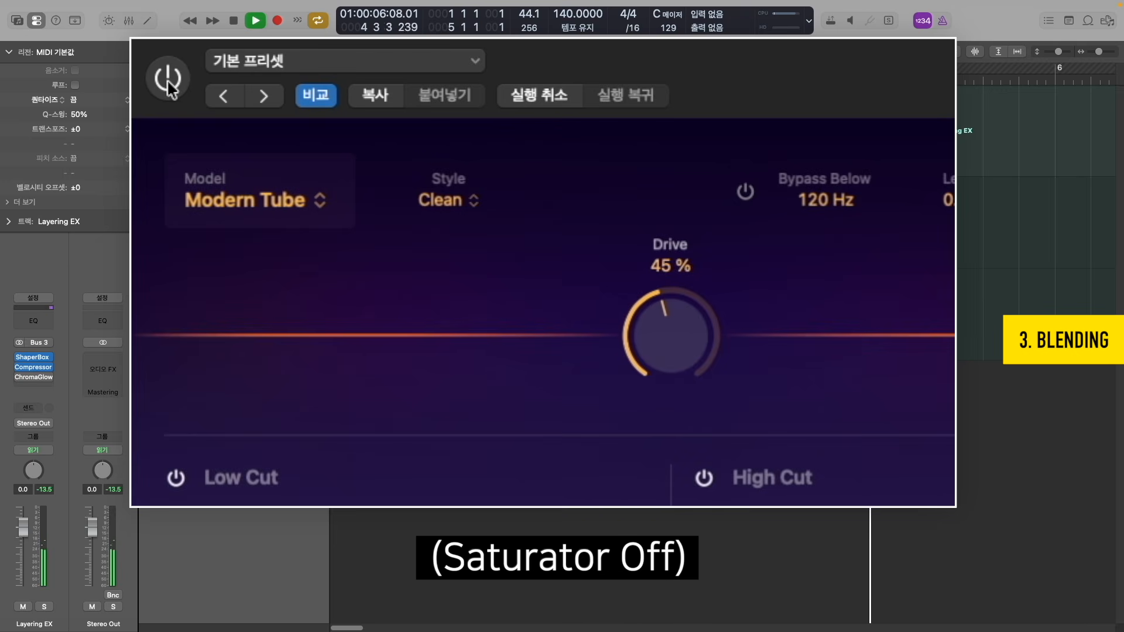
pyautogui.click(169, 85)
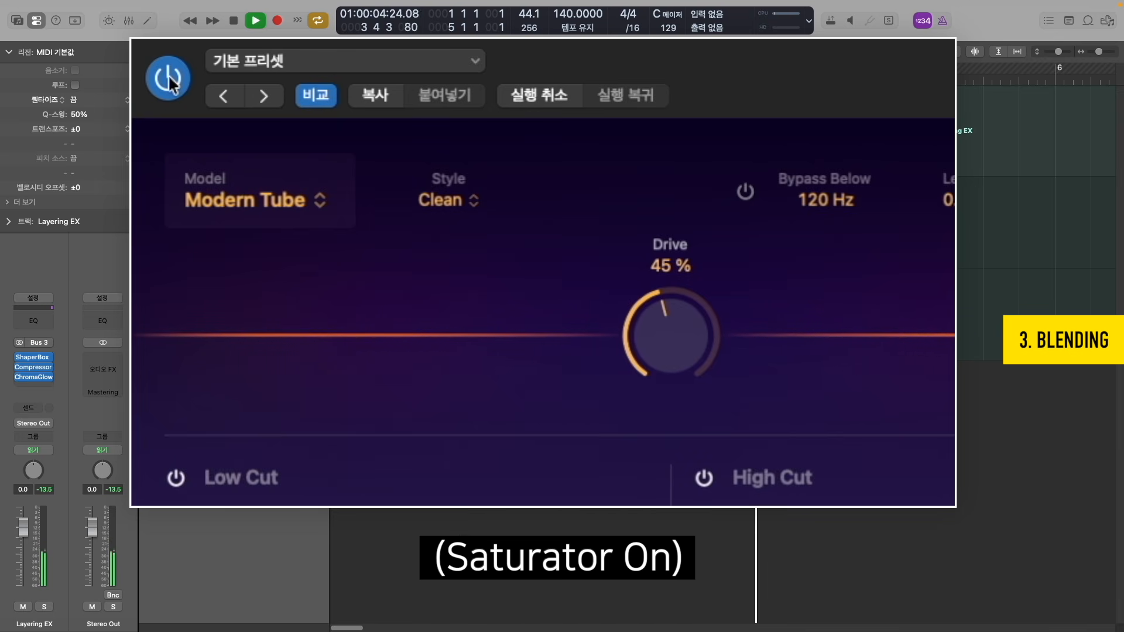
pyautogui.press('space')
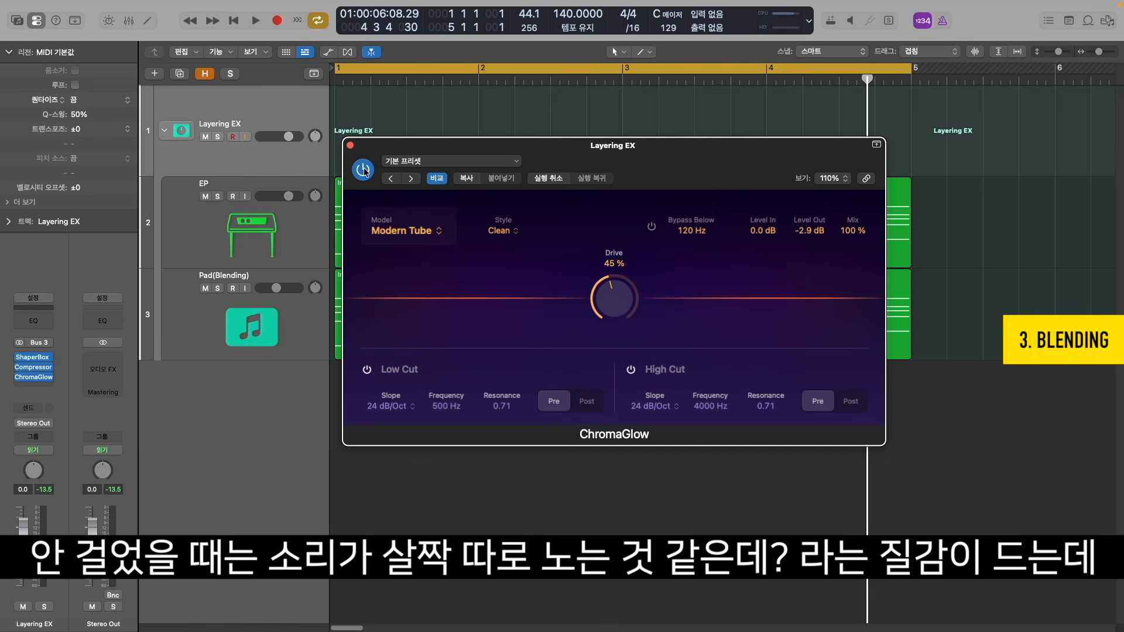